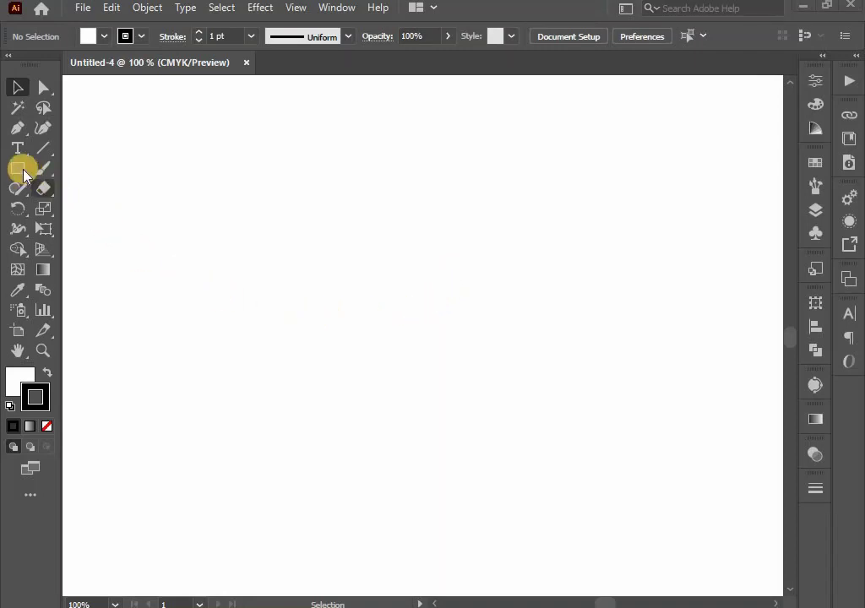
Step: Draw a circle with the Ellipse tool at 120 pt width and height
left_click_drag(20, 172, 65, 208)
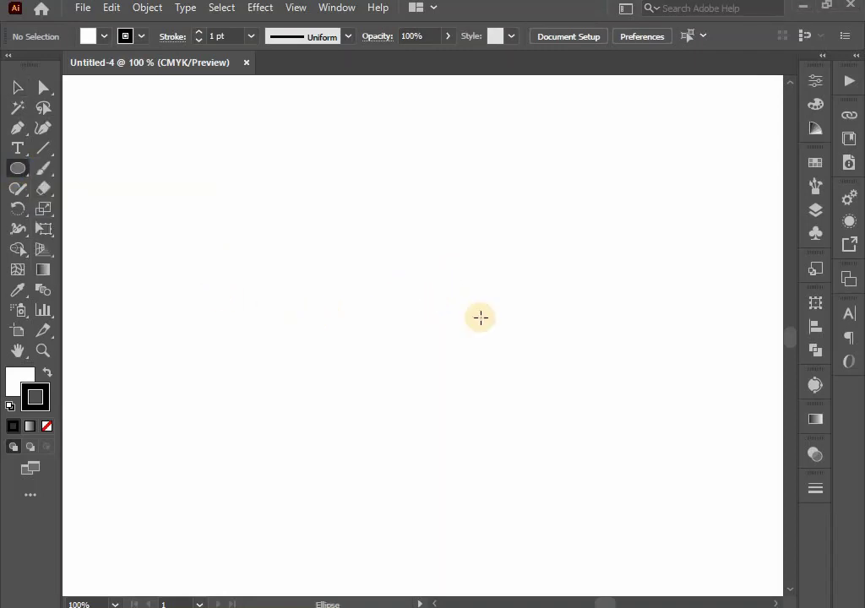
left_click(448, 312)
type("120")
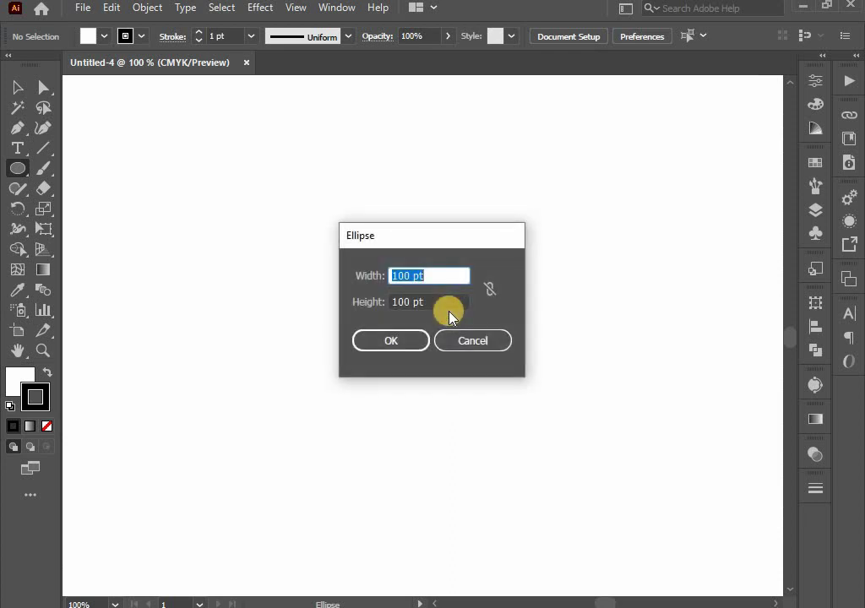
left_click(401, 302)
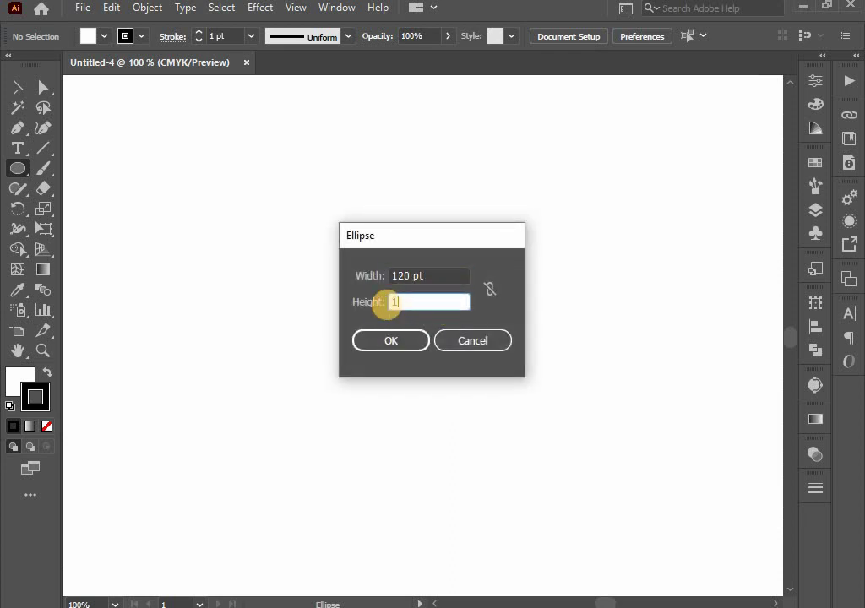
type("20")
left_click(410, 343)
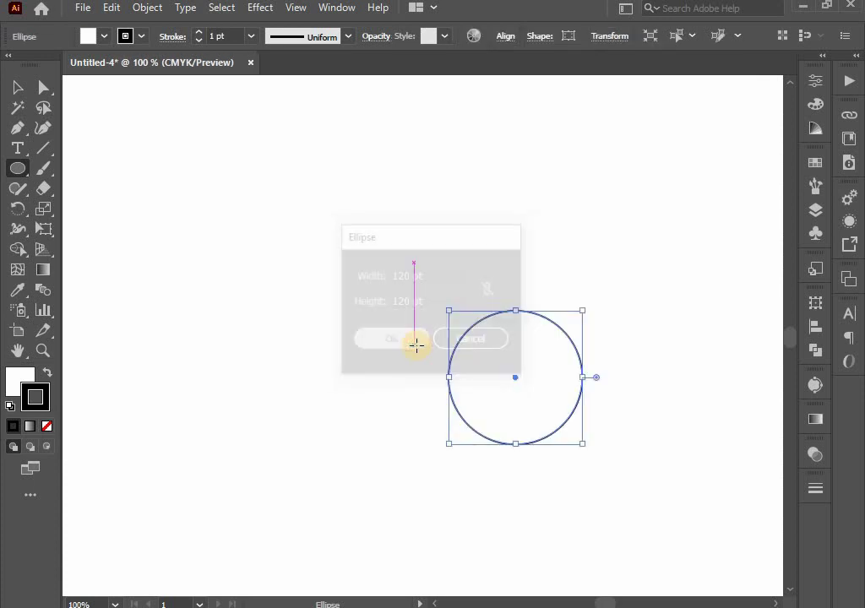
Step: Centre the circle horizontally and vertically on the artboard with the Align panel
left_click(19, 88)
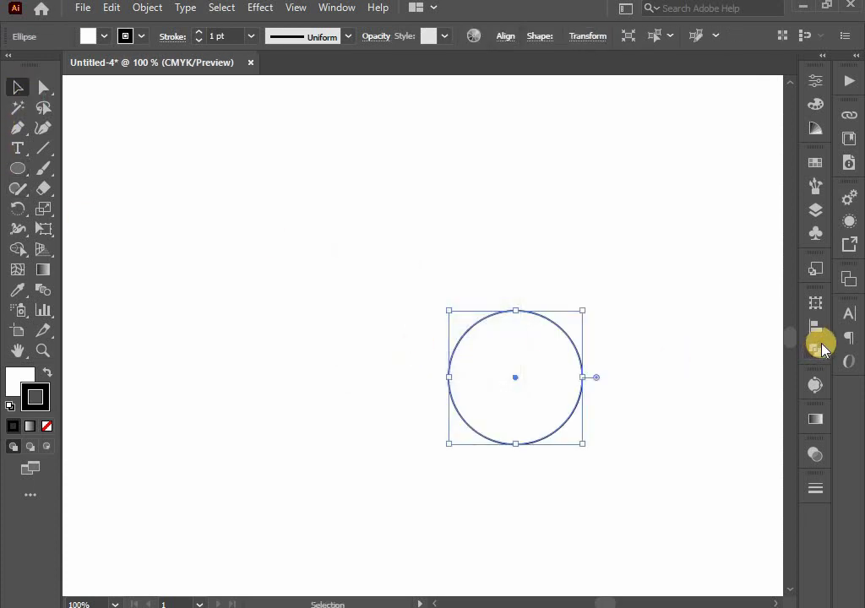
left_click(815, 328)
left_click(649, 341)
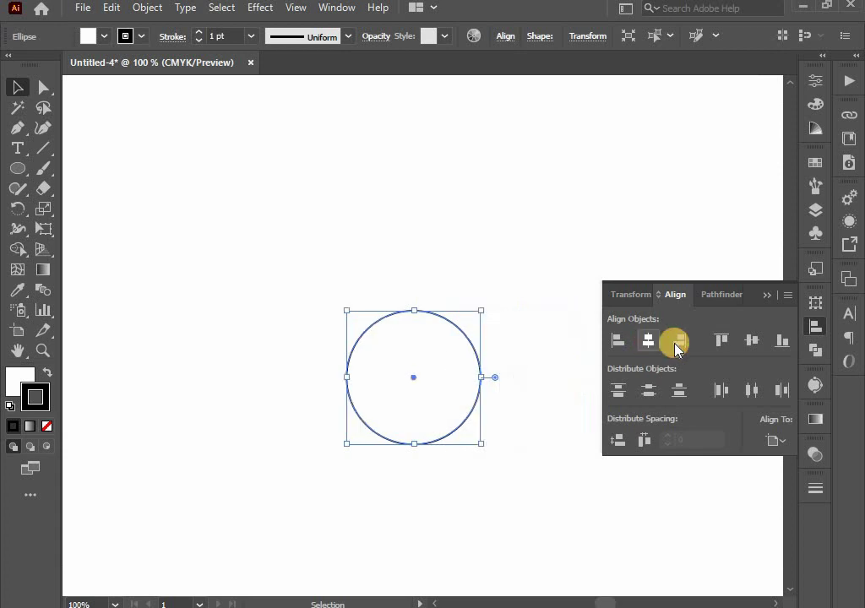
left_click(751, 341)
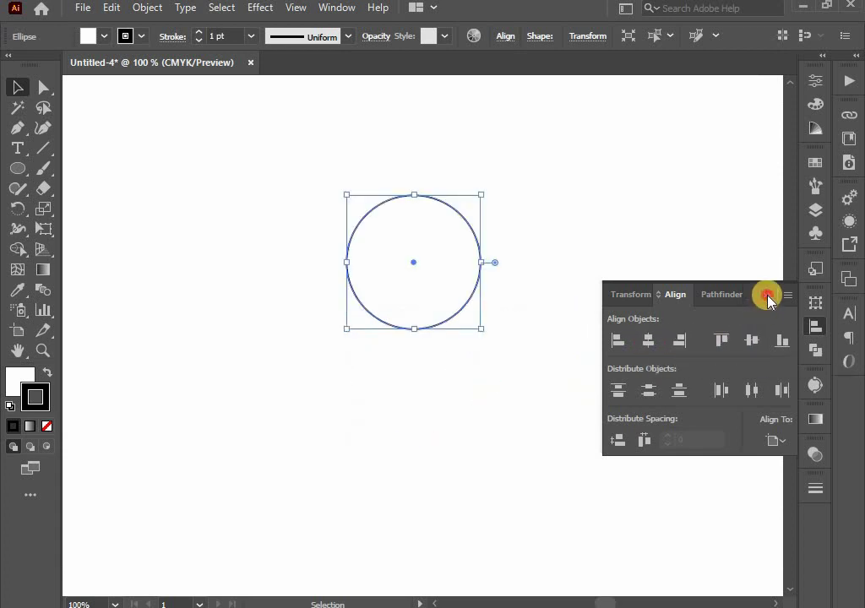
left_click(767, 295)
left_click(651, 404)
left_click_drag(512, 425, 513, 511)
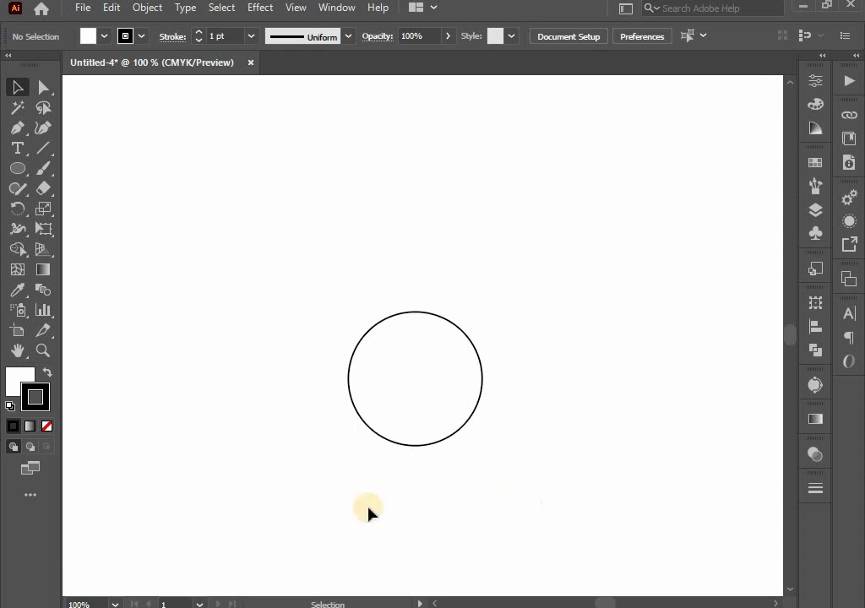
Step: Drag the circle's top anchor up and pull its handles down into a pointed teardrop
left_click(44, 88)
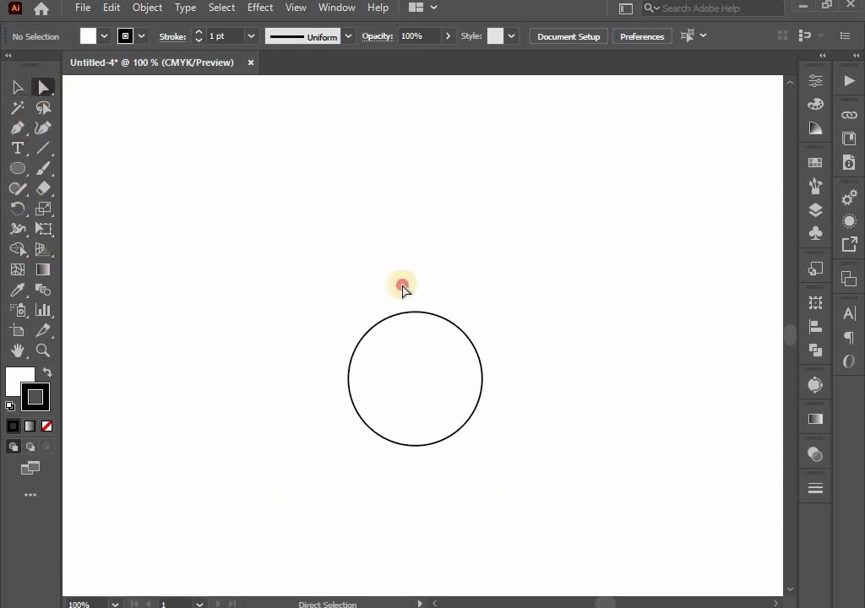
mouse_move(371, 248)
left_mouse_down()
mouse_move(448, 313)
mouse_move(418, 255)
left_mouse_up()
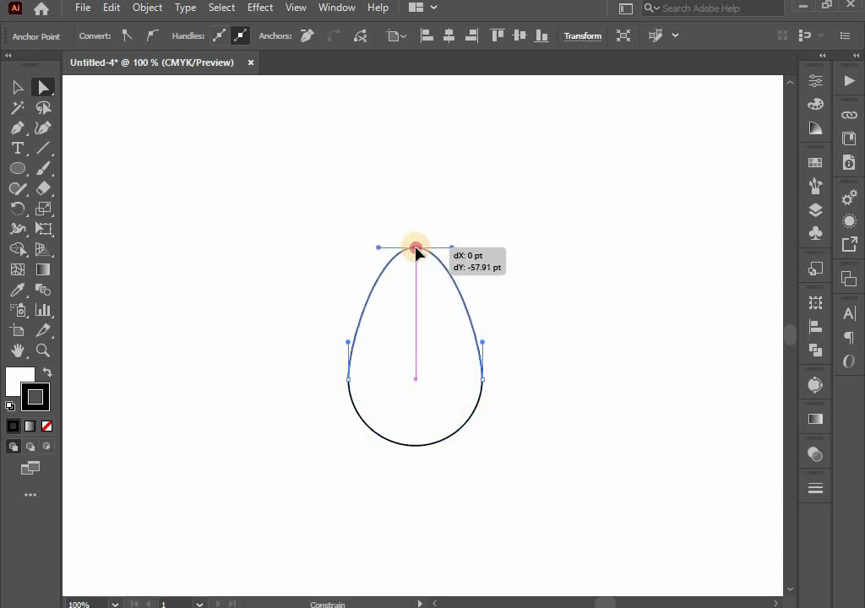
left_click_drag(418, 256, 418, 262)
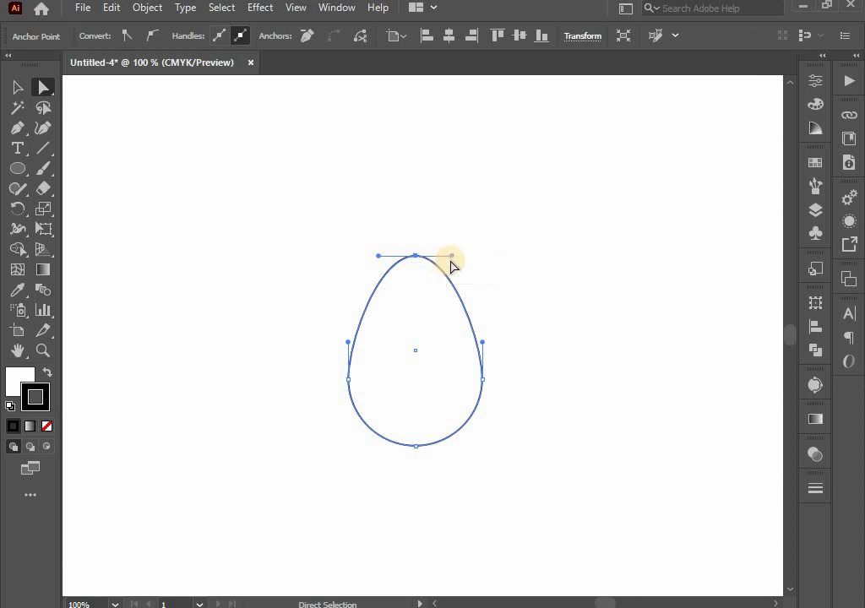
left_click_drag(451, 262, 447, 303)
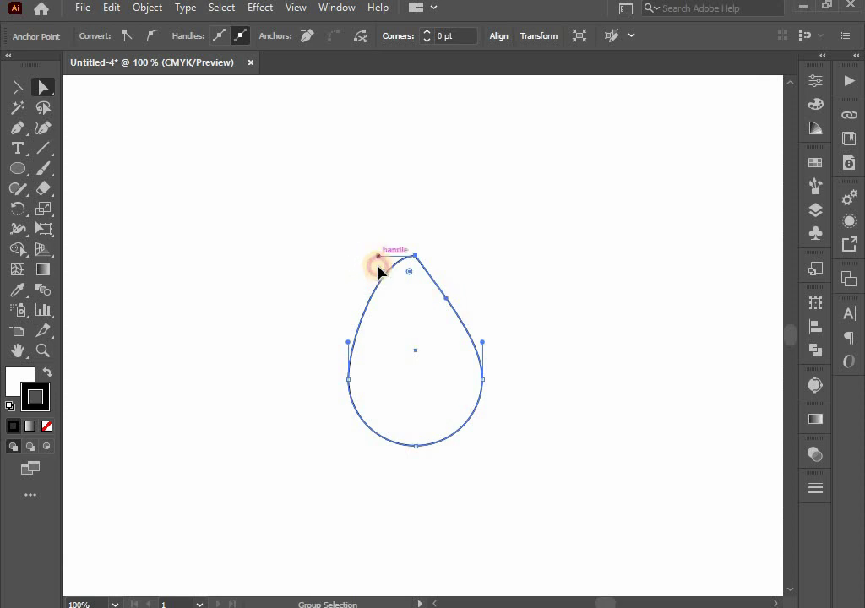
left_click_drag(377, 266, 381, 299)
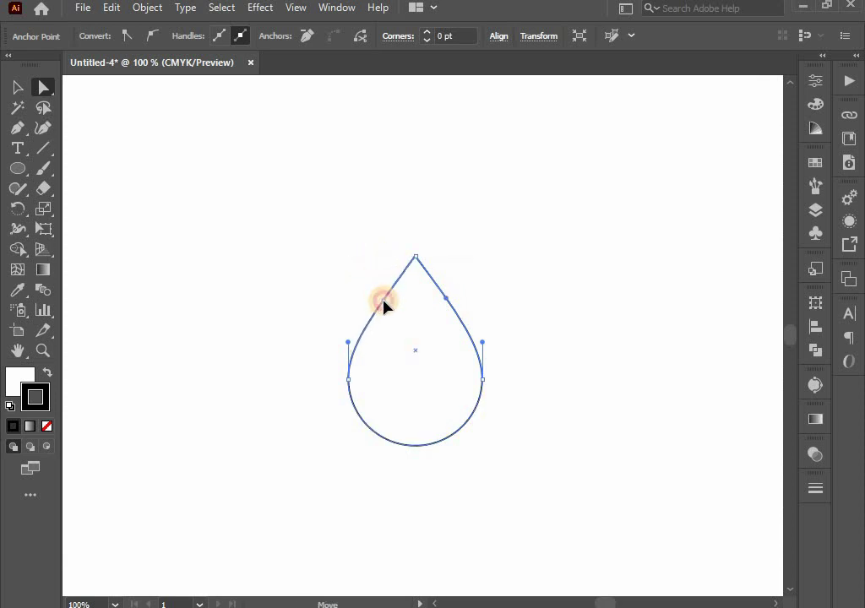
left_click(382, 300)
left_click(25, 89)
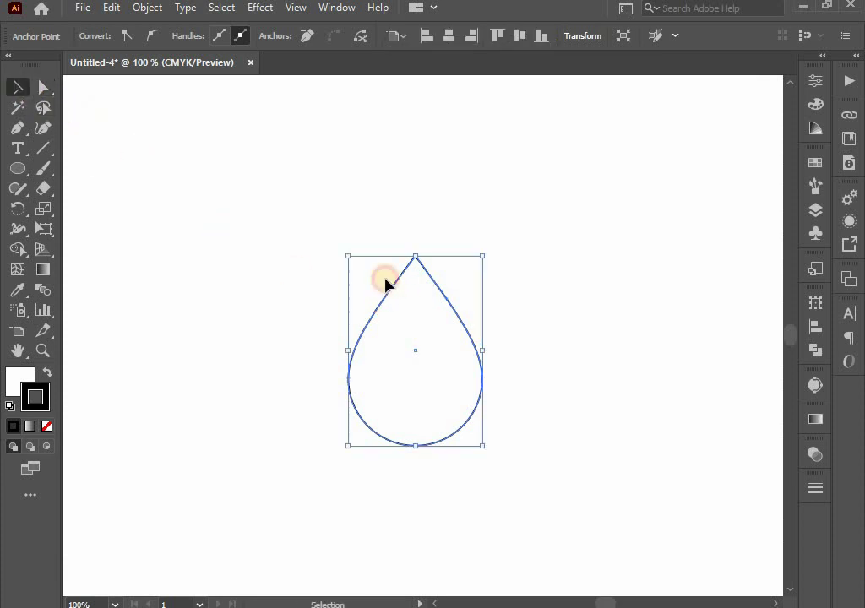
left_click(280, 210)
left_click_drag(568, 459, 568, 458)
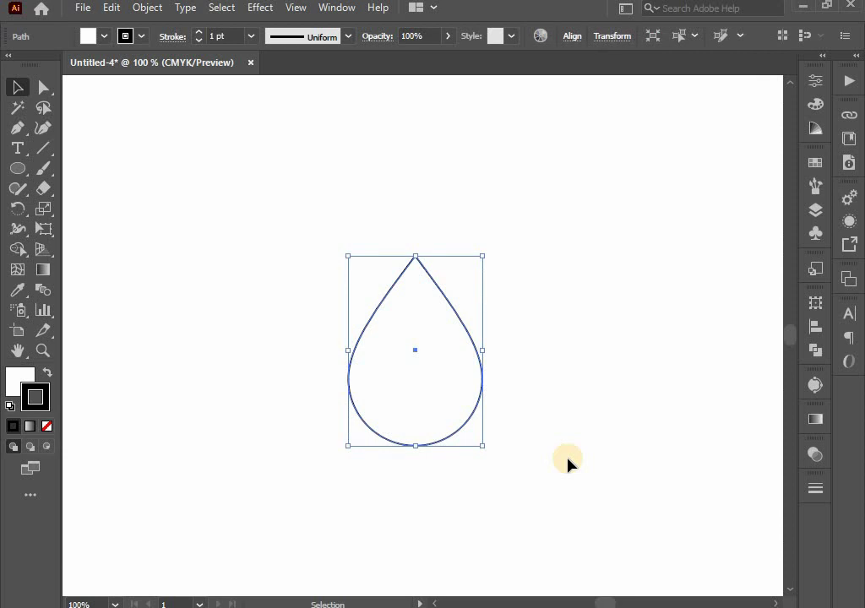
Step: Set the teardrop's fill to None, leaving only its 1 pt outline
left_click(102, 39)
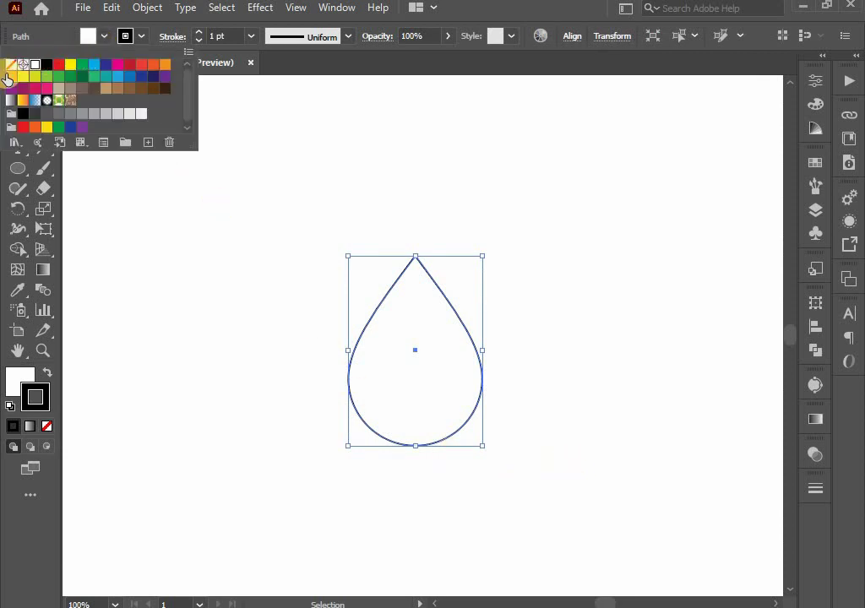
left_click(7, 72)
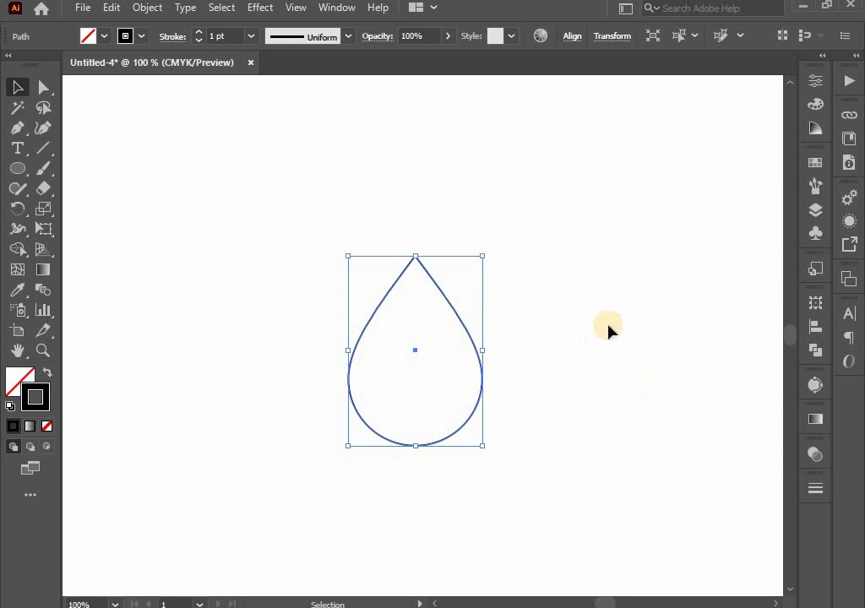
left_click(263, 8)
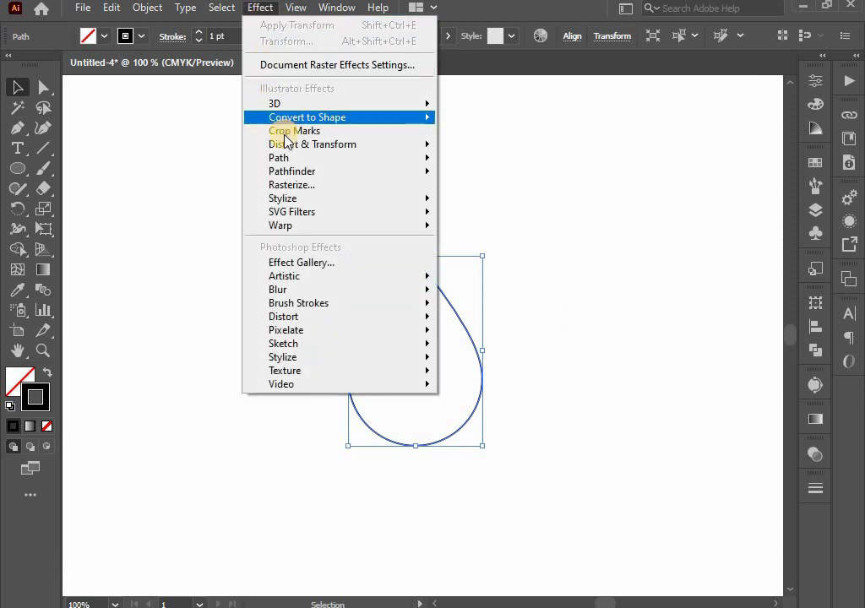
Step: Apply a Transform effect: 16 copies, 6° angle, 1 pt horizontal and 6 pt vertical move
mouse_move(313, 144)
left_click(497, 203)
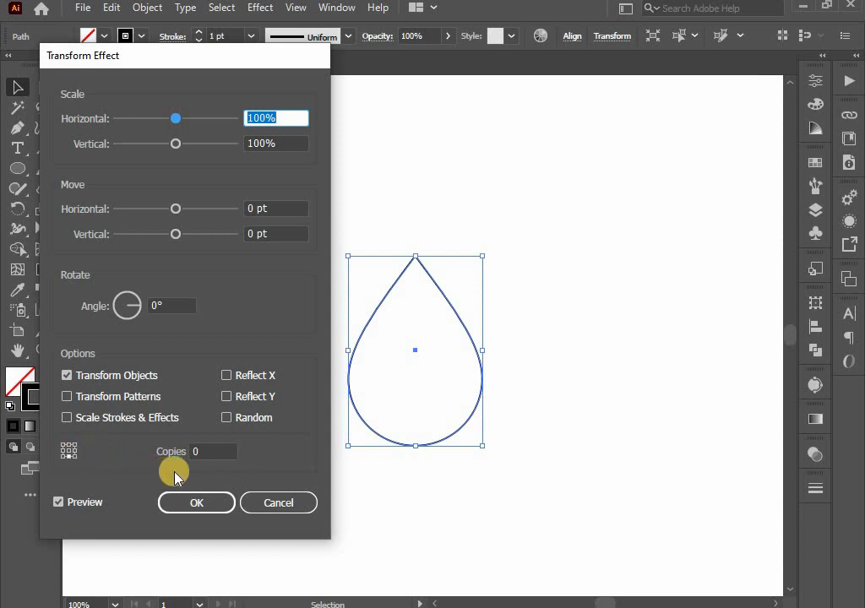
left_click(193, 453)
type("16")
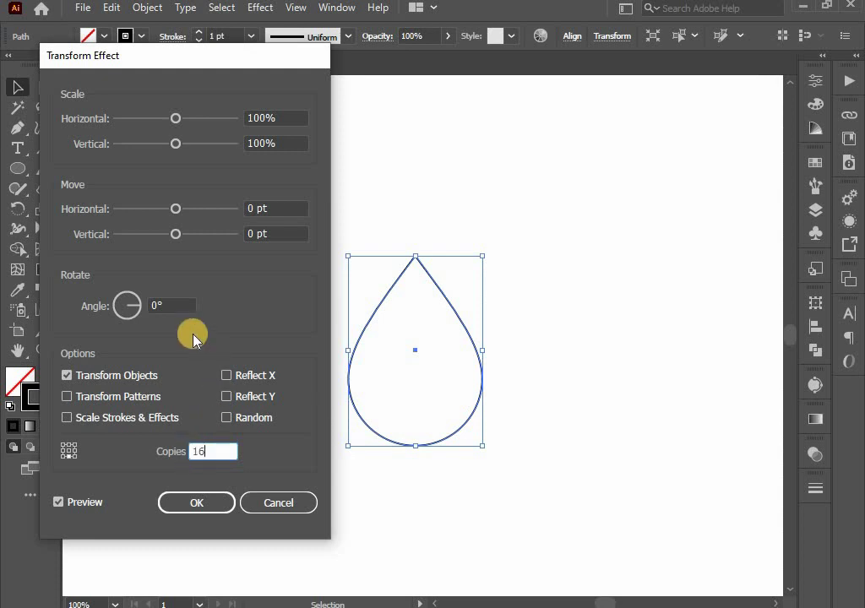
left_click(150, 305)
type("6")
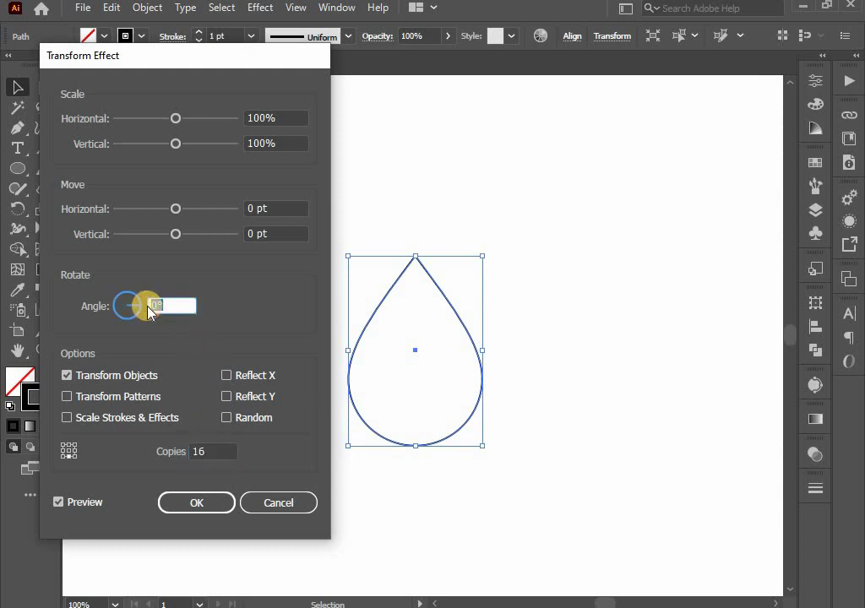
left_click(255, 231)
type("6")
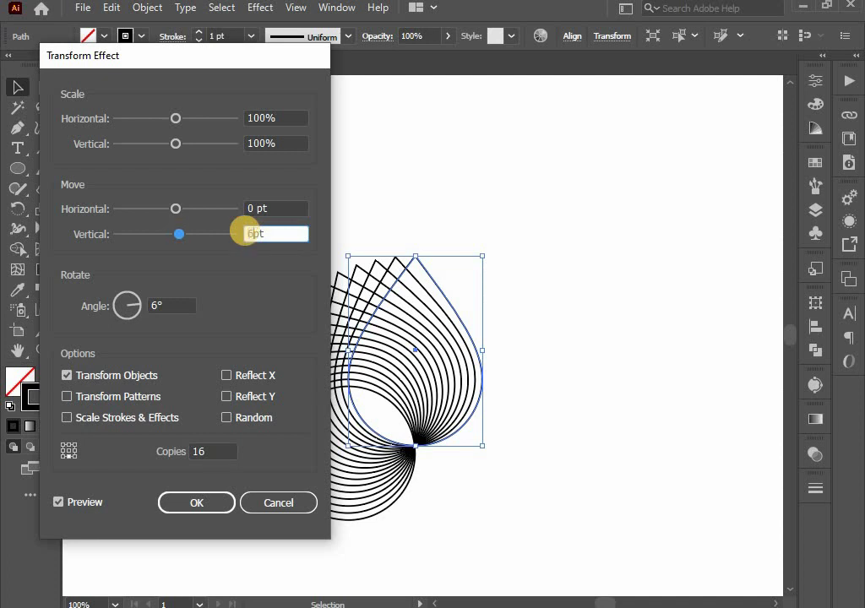
left_click(250, 234)
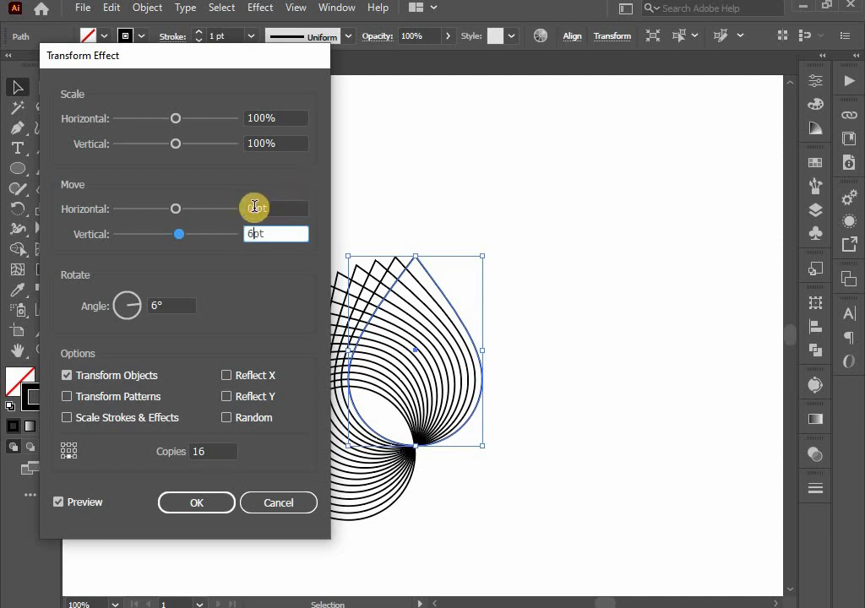
left_click(249, 208)
type("1")
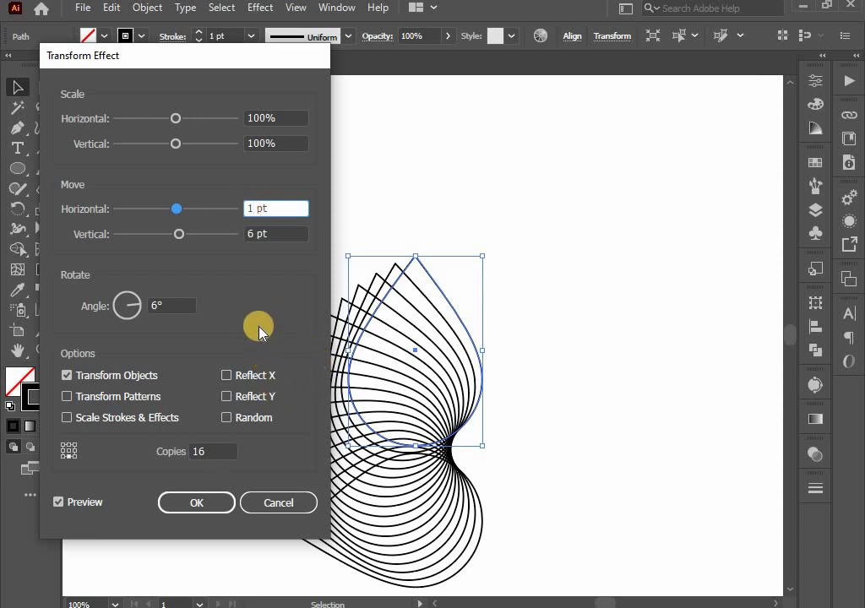
left_click(254, 231)
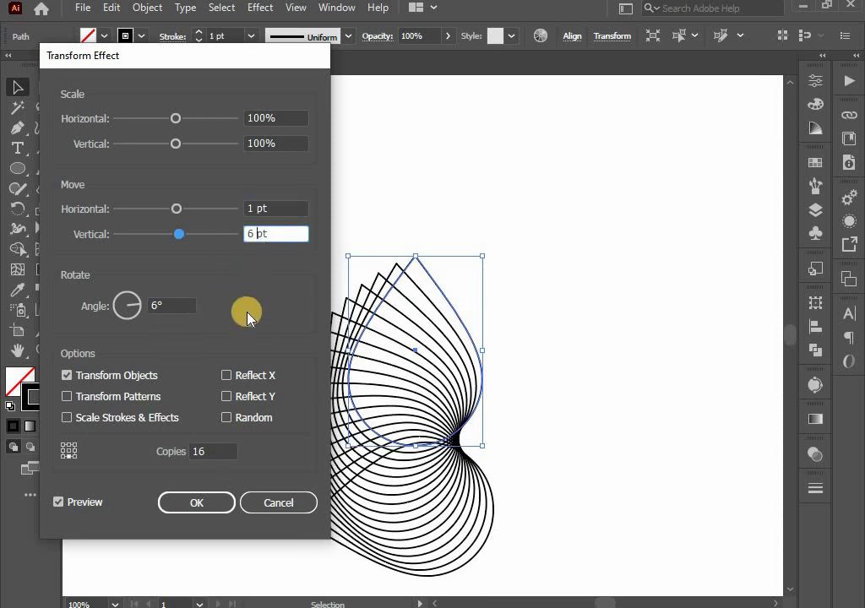
left_click(208, 504)
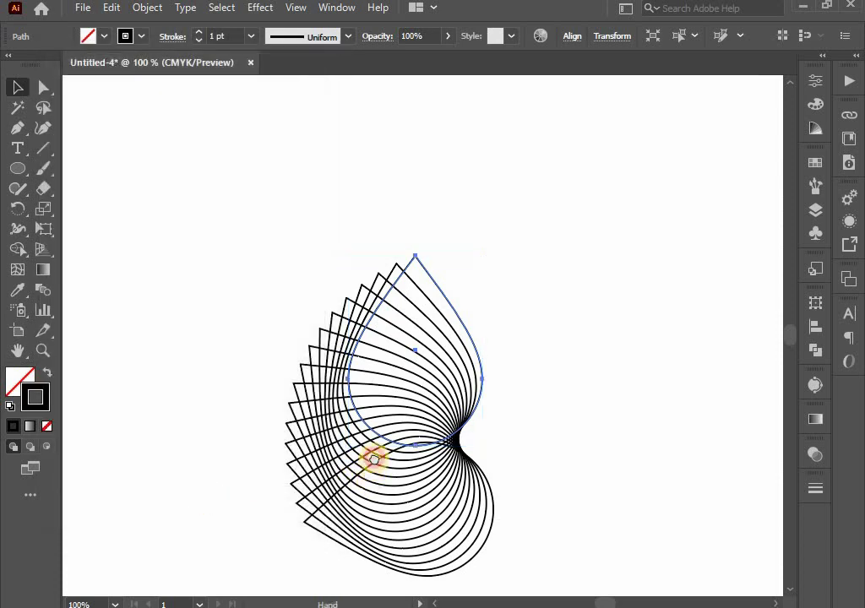
Step: Expand the Transform effect's appearance into real editable paths
left_click_drag(374, 459, 379, 438)
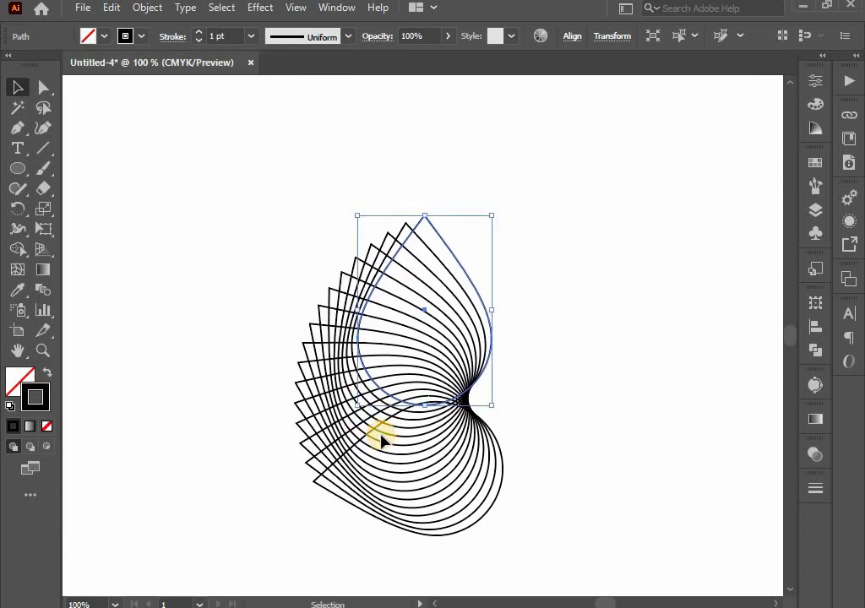
left_click(147, 8)
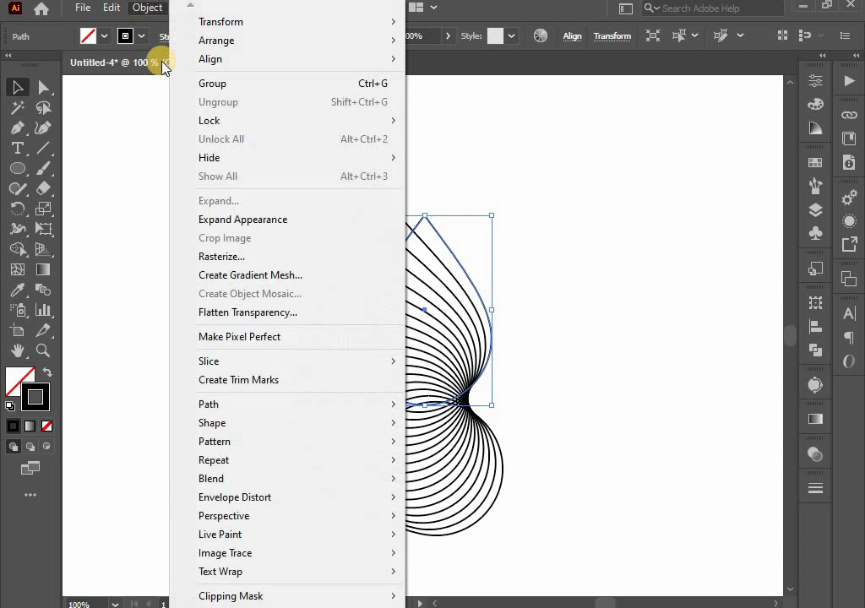
left_click(226, 222)
left_click(226, 225)
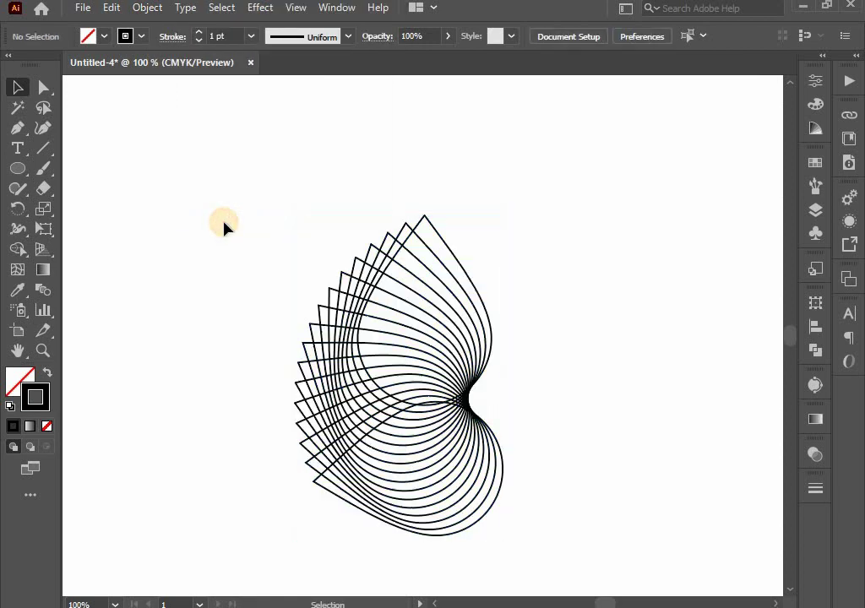
Step: Ungroup the expanded curves twice to remove the nested groups
mouse_move(226, 227)
left_mouse_down()
mouse_move(447, 454)
mouse_move(432, 448)
mouse_move(433, 414)
left_mouse_up()
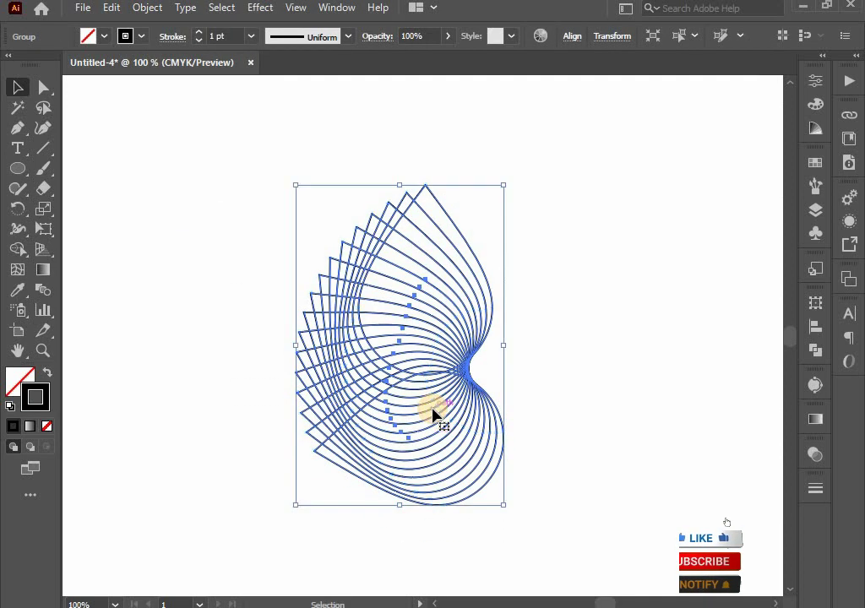
right_click(433, 415)
left_click(500, 258)
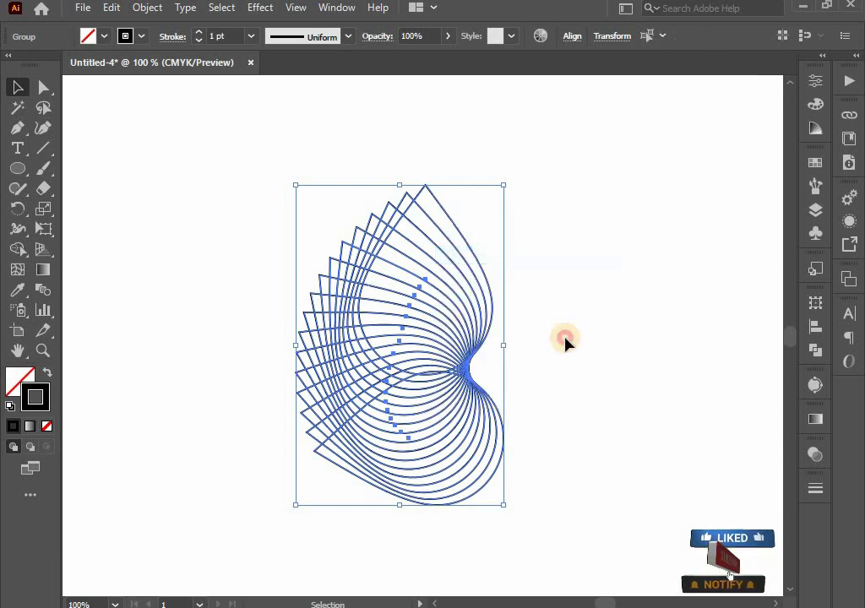
left_click(565, 342)
left_click(458, 361)
left_click(408, 405, "shift")
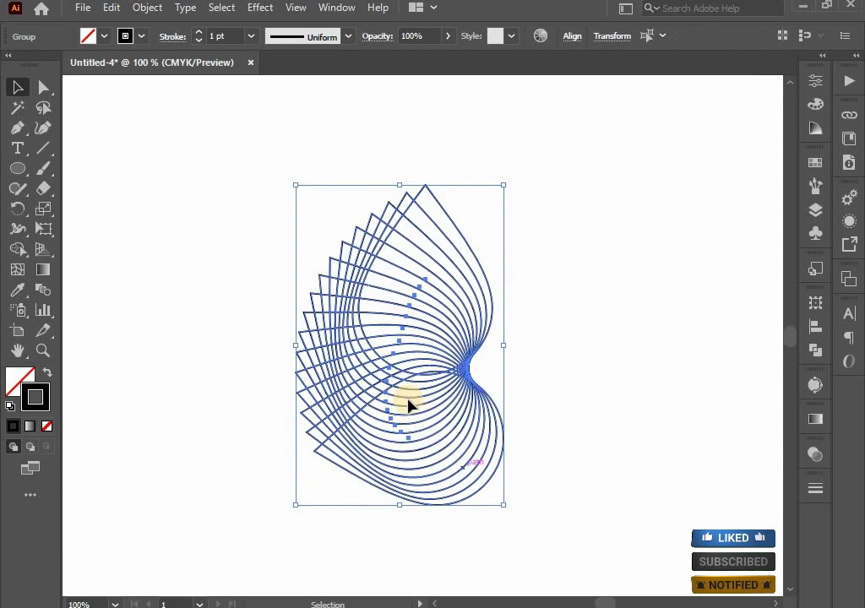
right_click(396, 387)
left_click(448, 261)
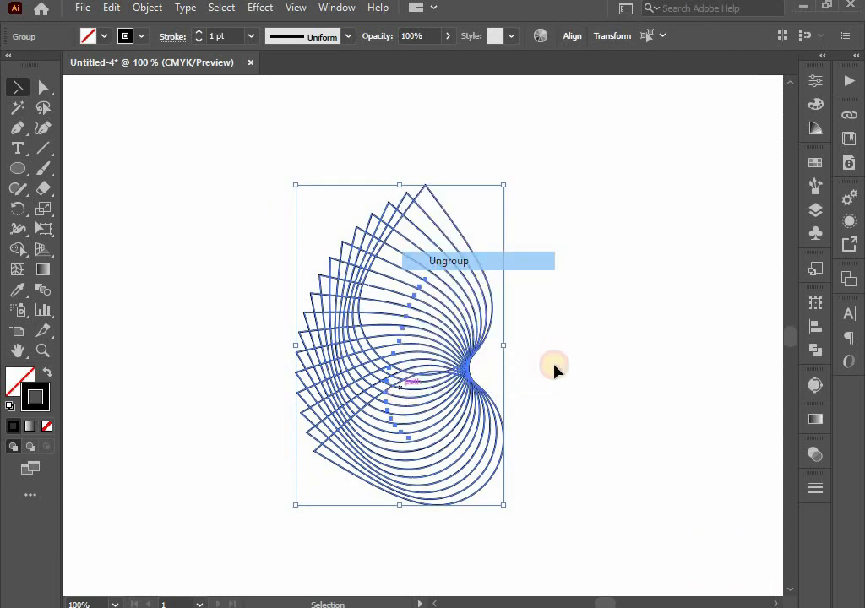
left_click(554, 368)
Step: Select all the curves and split them at every overlap with Pathfinder Divide
left_click_drag(202, 193, 537, 462)
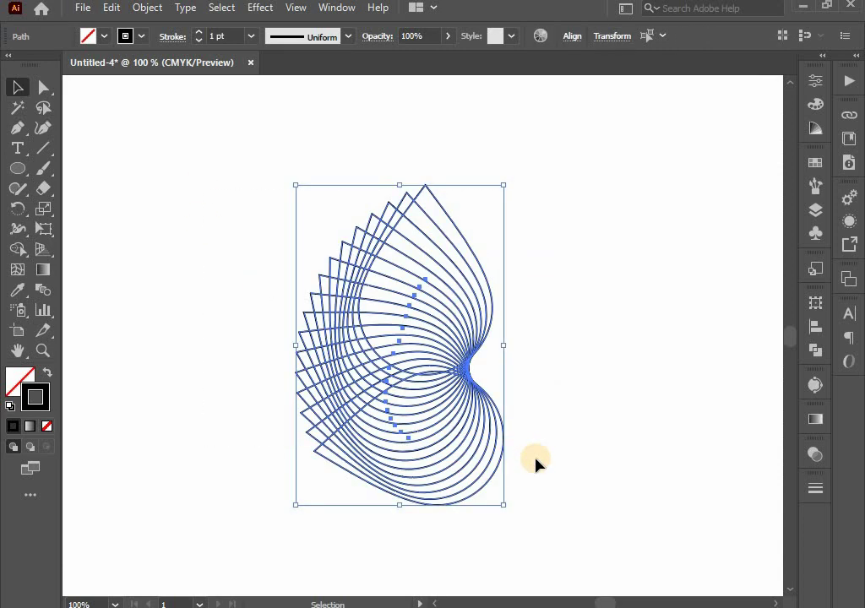
left_click(818, 350)
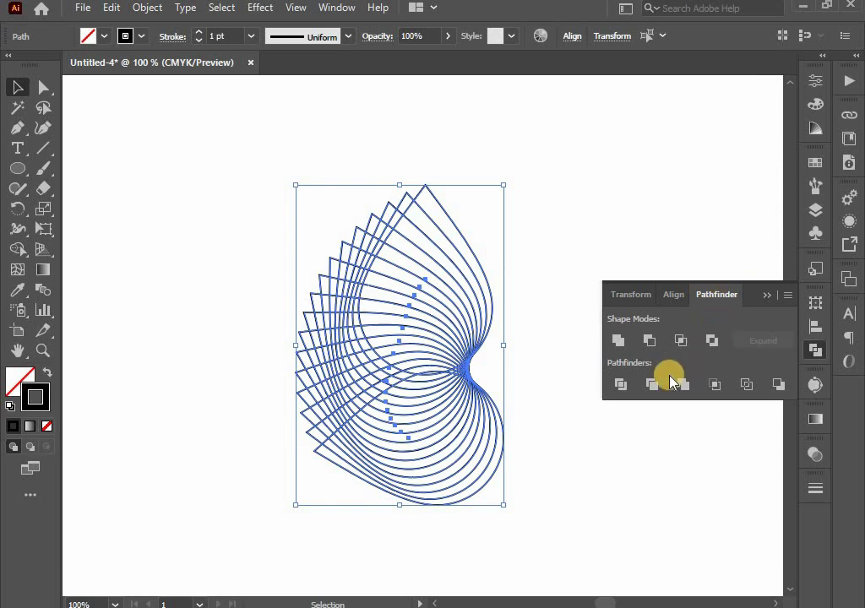
left_click(621, 385)
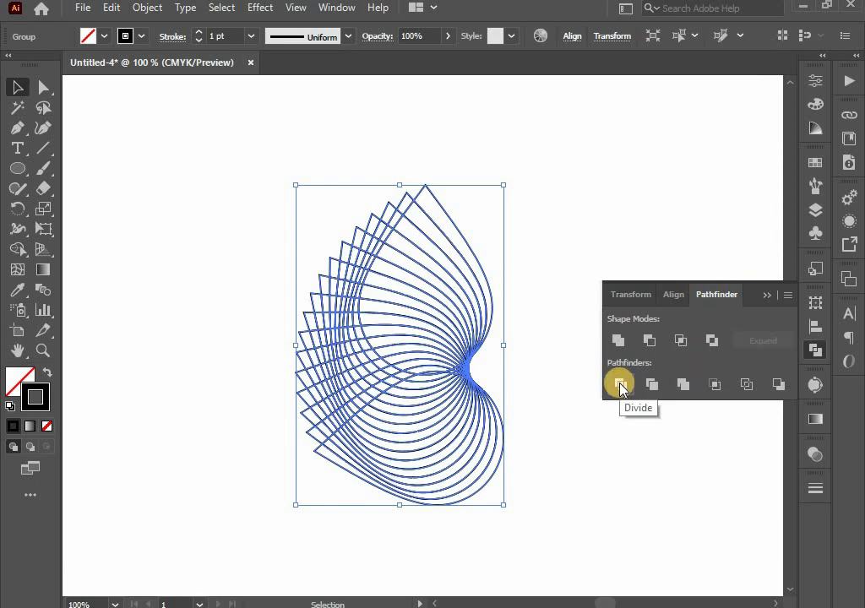
left_click(763, 297)
left_click(710, 524)
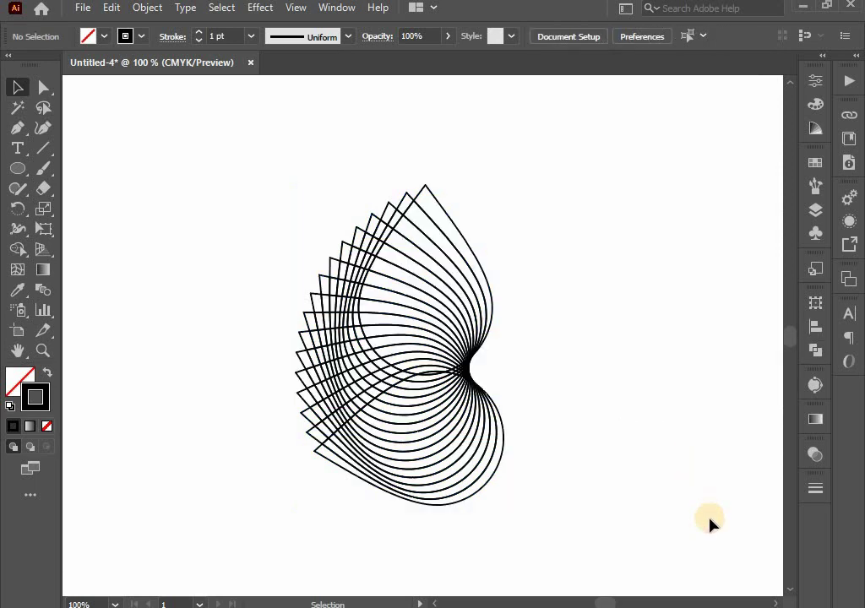
Step: Delete the stray curve pieces below and at the drop's pinch point
left_click(38, 91)
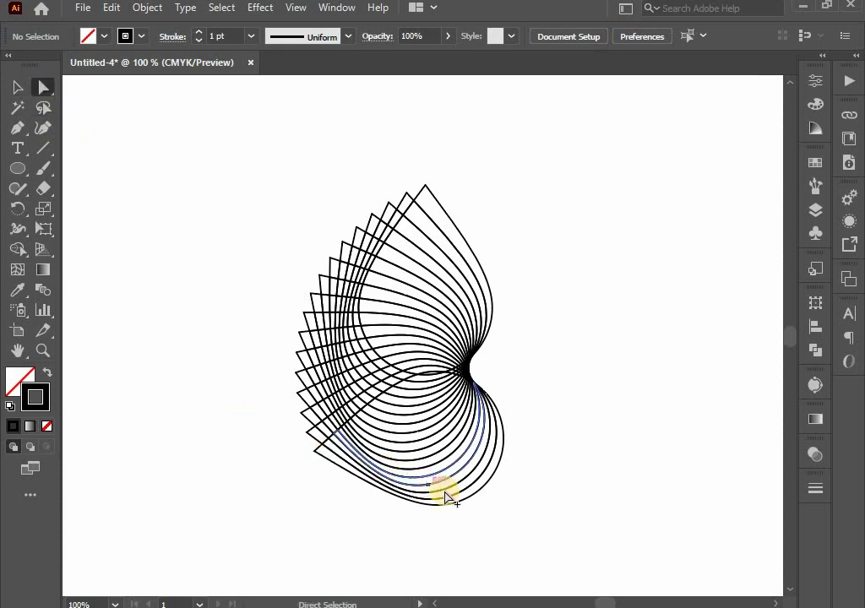
scroll(448, 496, "up", 1, "alt")
left_click_drag(364, 551, 476, 329)
key("Delete")
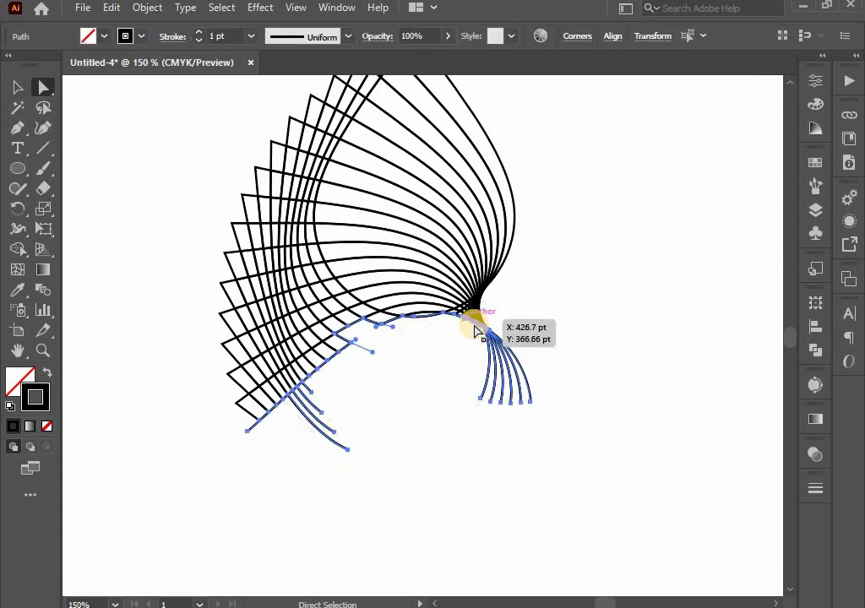
key("Delete")
scroll(497, 321, "up", 3)
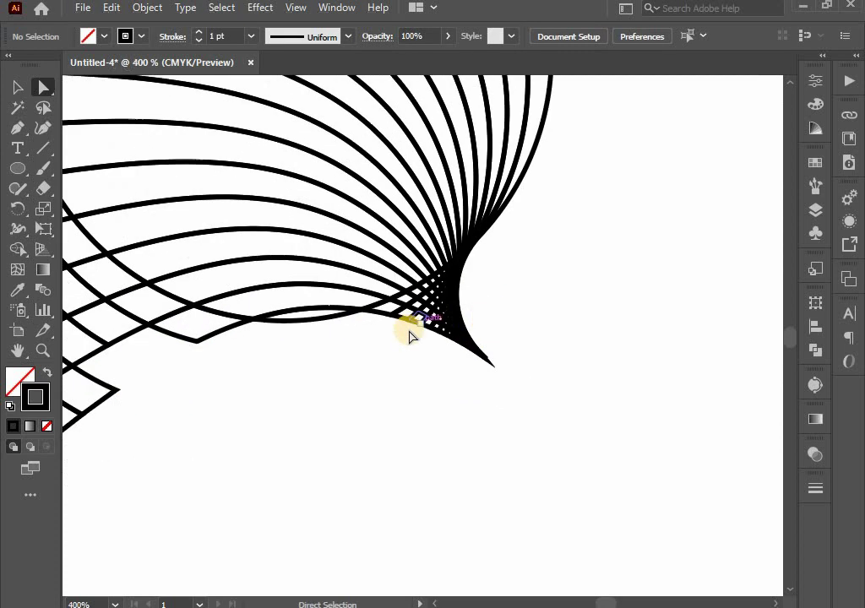
scroll(412, 332, "up", 2)
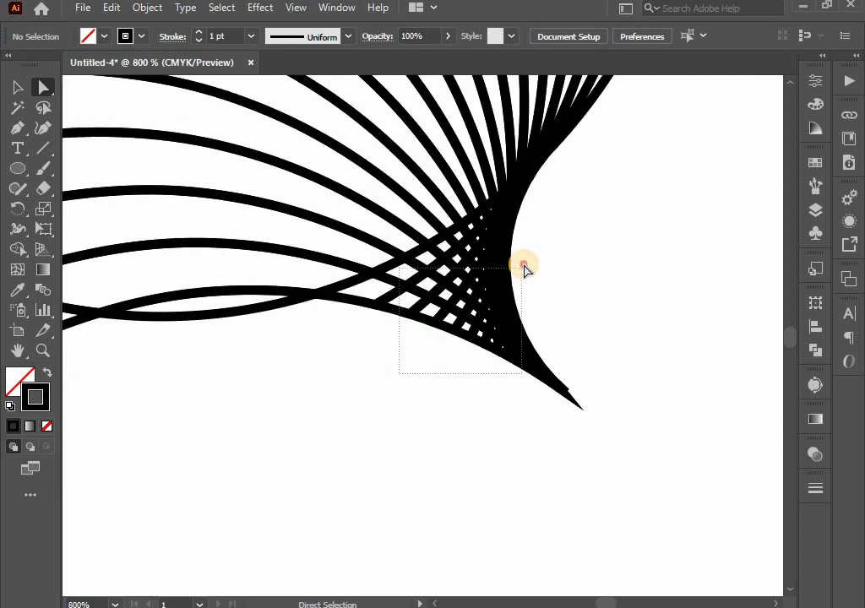
left_click_drag(517, 283, 524, 269)
key("Delete")
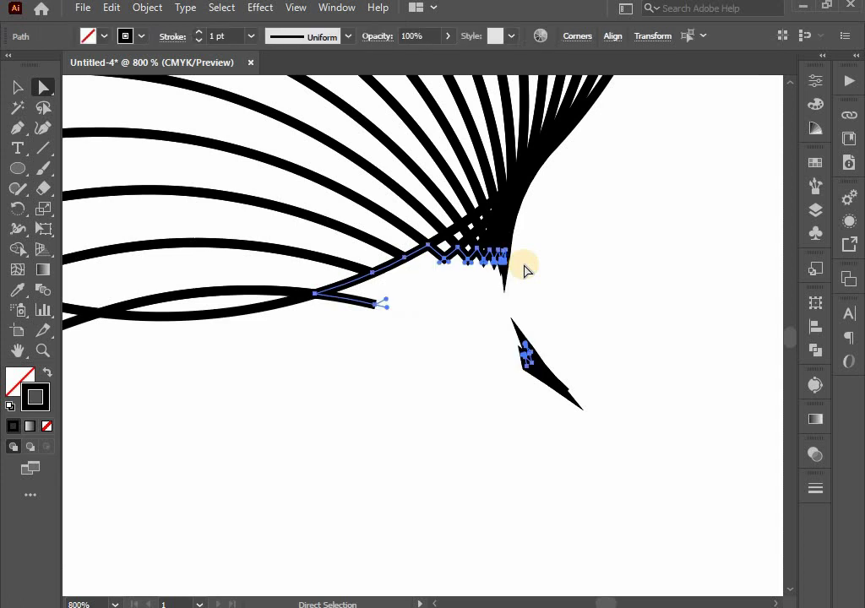
key("Delete")
Step: Remove the detached fragments, leftover bits and thin spike below the junction
left_click_drag(595, 402, 504, 250)
key("Delete")
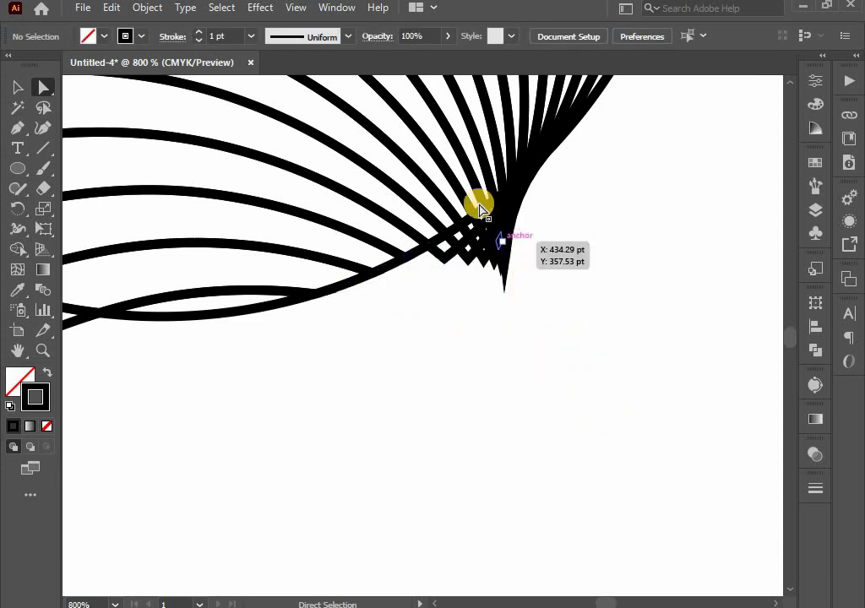
mouse_move(512, 311)
left_mouse_down()
mouse_move(505, 222)
mouse_move(464, 239)
left_mouse_up()
key("Delete")
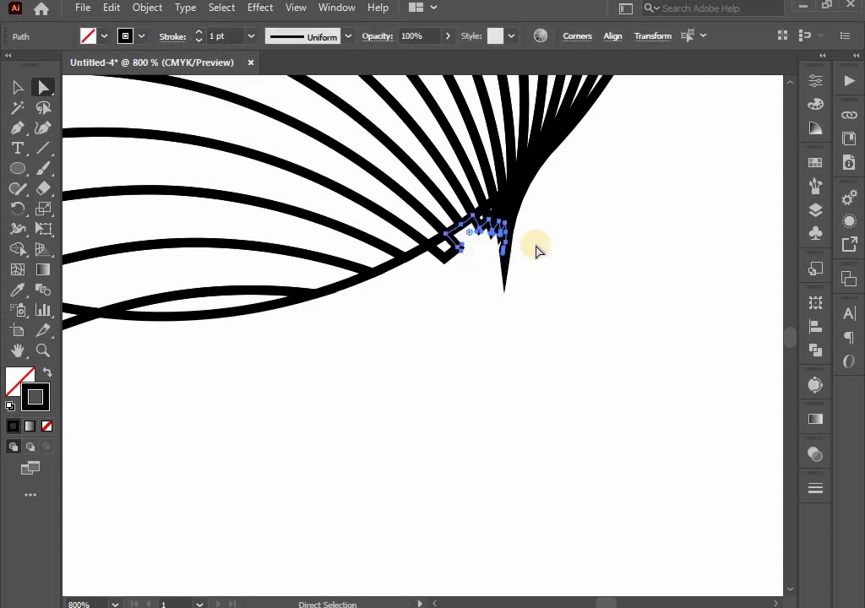
left_click(456, 269)
left_click(454, 252)
key("Delete")
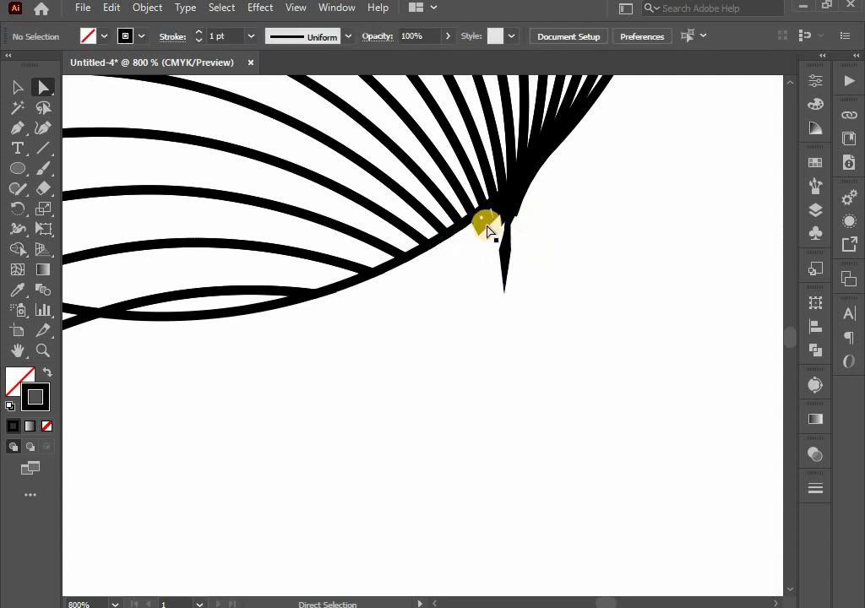
left_click_drag(520, 224, 504, 269)
key("Delete")
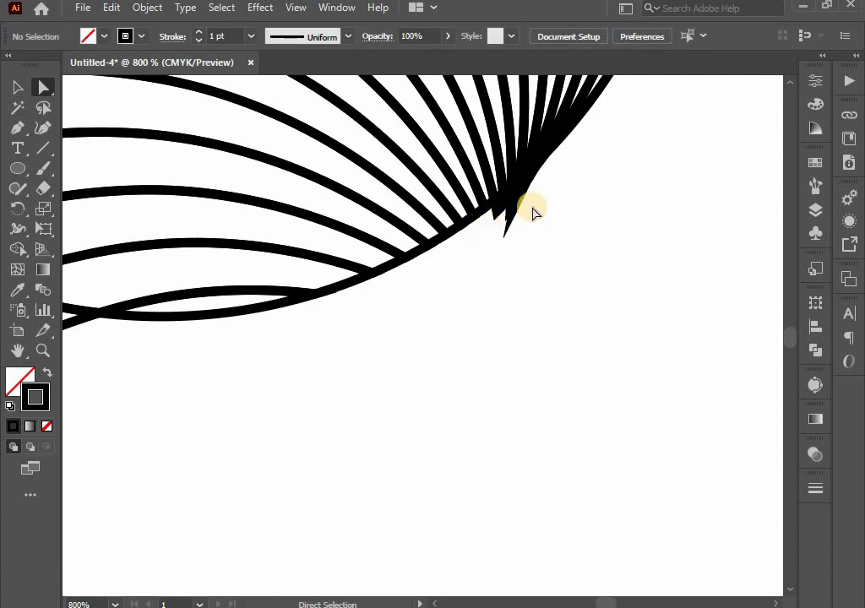
Step: Join the open path ends at the junction with Ctrl+J
scroll(524, 218, "up", 1)
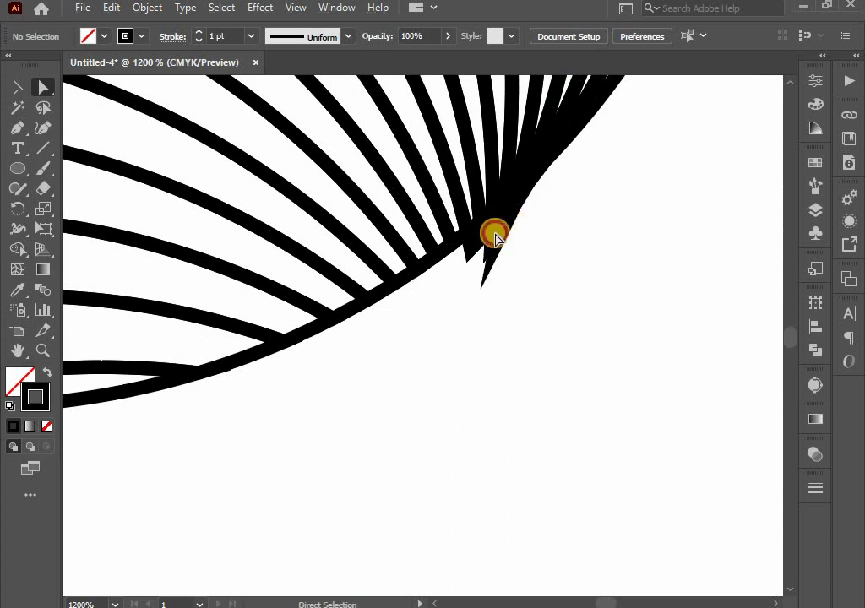
mouse_move(495, 236)
left_mouse_down()
mouse_move(497, 246)
mouse_move(483, 237)
mouse_move(507, 239)
mouse_move(497, 223)
mouse_move(512, 206)
left_mouse_up()
left_click(525, 235)
key("ctrl+j")
left_click(530, 217)
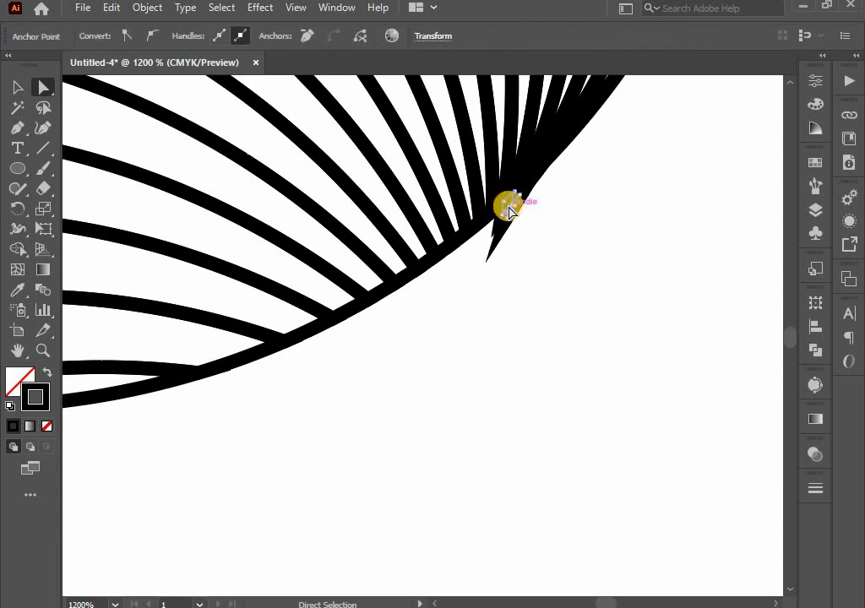
key("ctrl+j")
left_click(515, 208)
Step: Drag a line endpoint near the tip so the curves meet at the convergence point
left_click(516, 203)
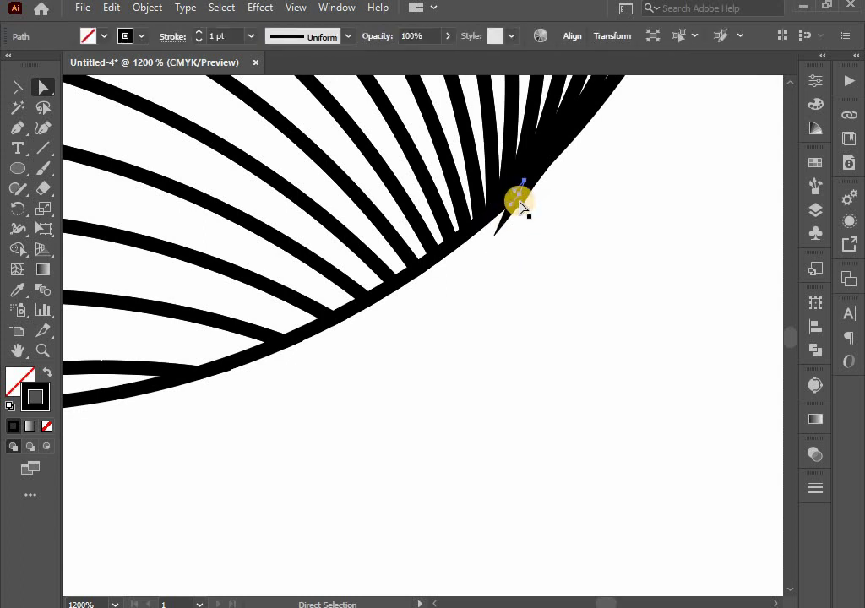
left_click(517, 199)
left_click(521, 196)
left_click(521, 198)
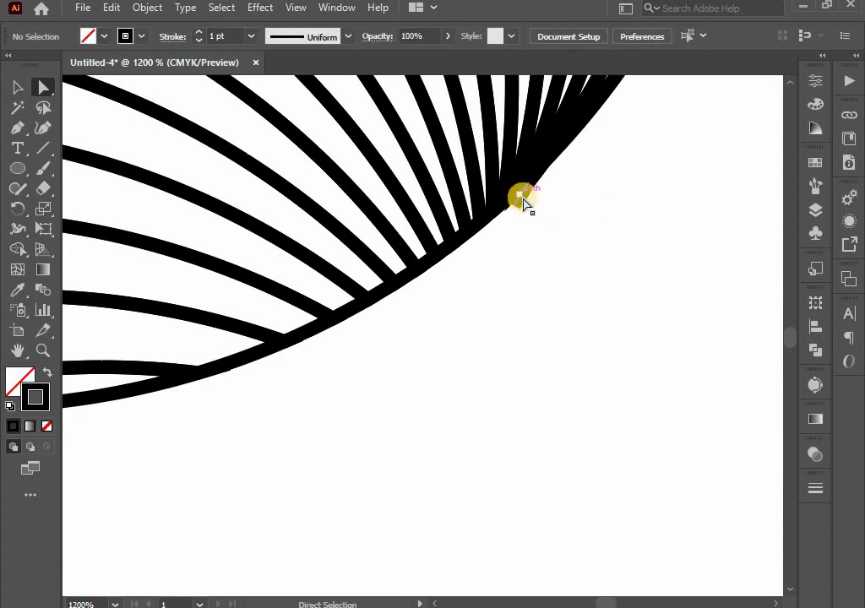
left_click_drag(518, 196, 545, 222)
left_click(533, 180)
left_click(535, 180)
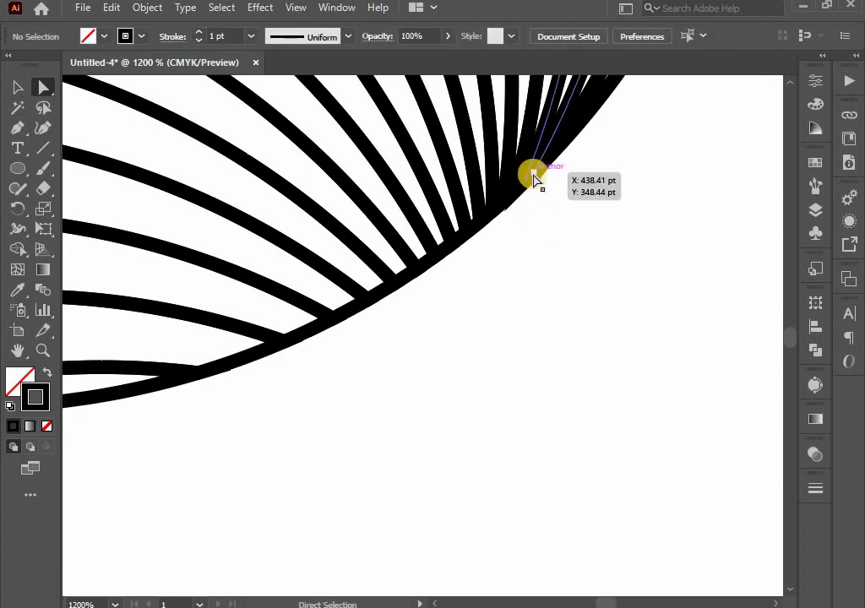
left_click_drag(534, 184, 538, 186)
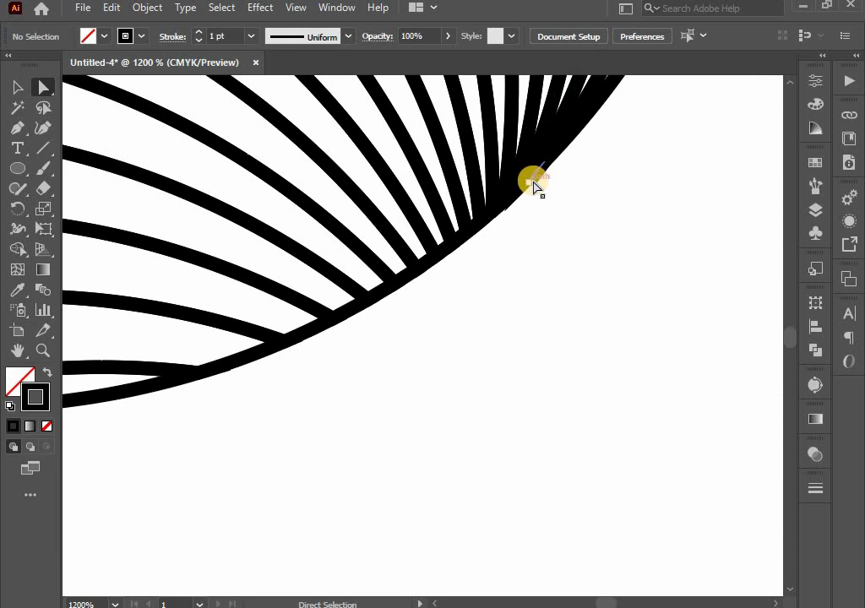
left_click(535, 185)
left_click(548, 207)
Step: Delete the stray grid segments left of and below the teardrop
scroll(531, 401, "down", 1)
scroll(528, 418, "down", 2)
scroll(592, 440, "down", 1)
scroll(626, 464, "left", 2)
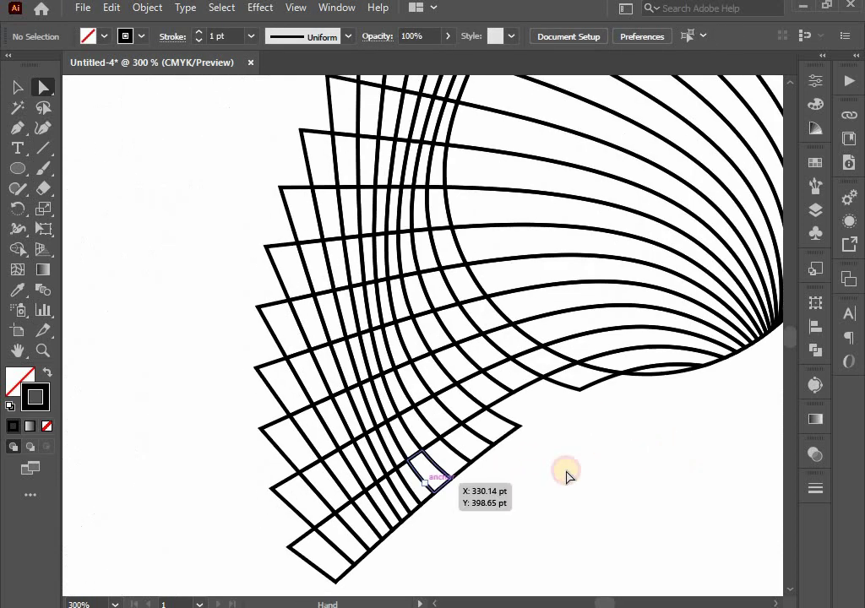
mouse_move(203, 167)
left_mouse_down()
mouse_move(433, 480)
mouse_move(440, 577)
left_mouse_up()
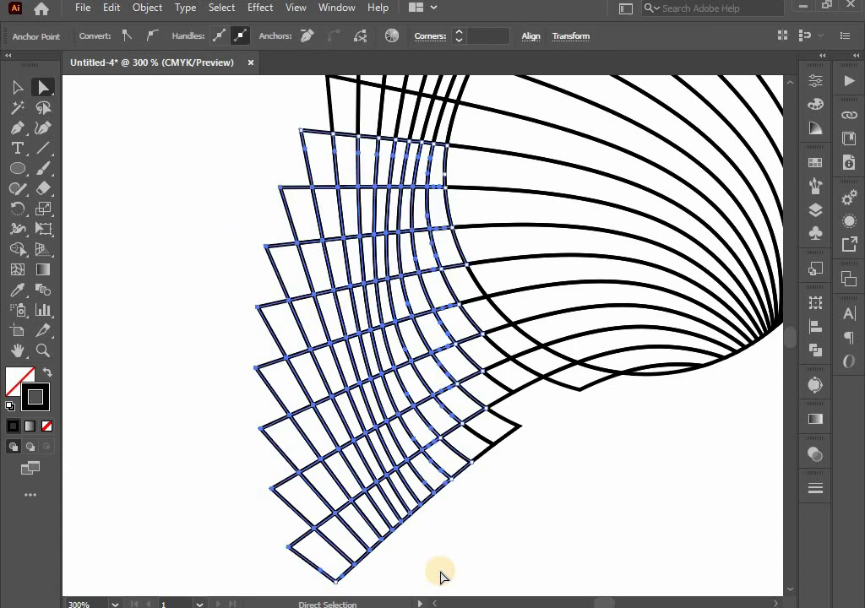
key("Delete")
key("Delete")
left_click_drag(443, 539, 558, 373)
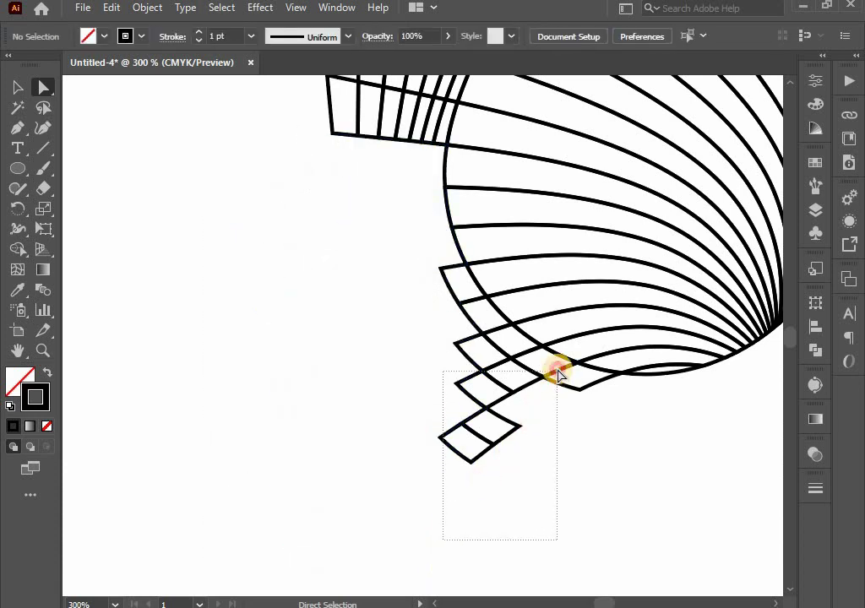
key("Delete")
mouse_move(495, 398)
left_mouse_down()
mouse_move(500, 336)
mouse_move(493, 325)
left_mouse_up()
key("Delete")
mouse_move(431, 264)
left_mouse_down()
mouse_move(452, 302)
mouse_move(464, 374)
left_mouse_up()
key("Delete")
Step: Delete the stray pieces at the upper left and along the drop's upper edge
scroll(463, 414, "up", 3)
scroll(466, 464, "up", 2)
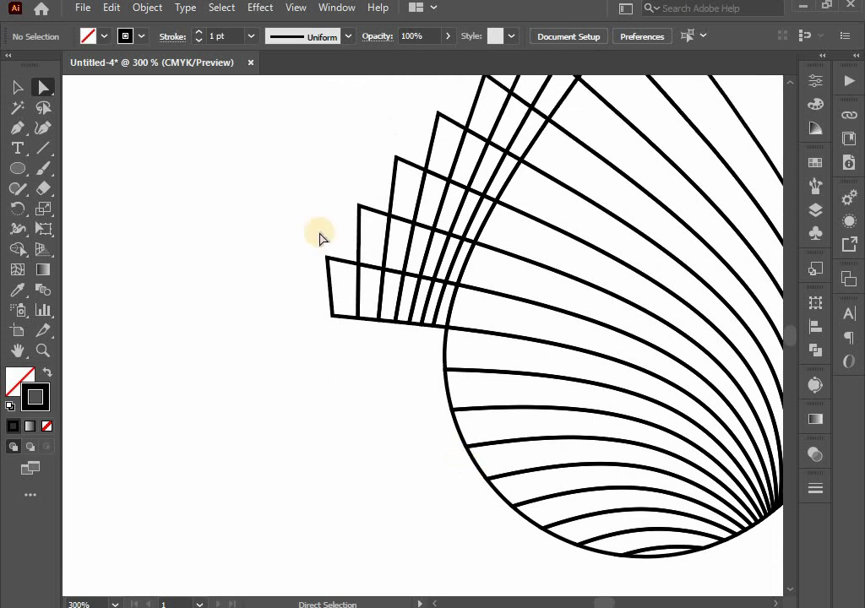
left_click_drag(293, 109, 429, 365)
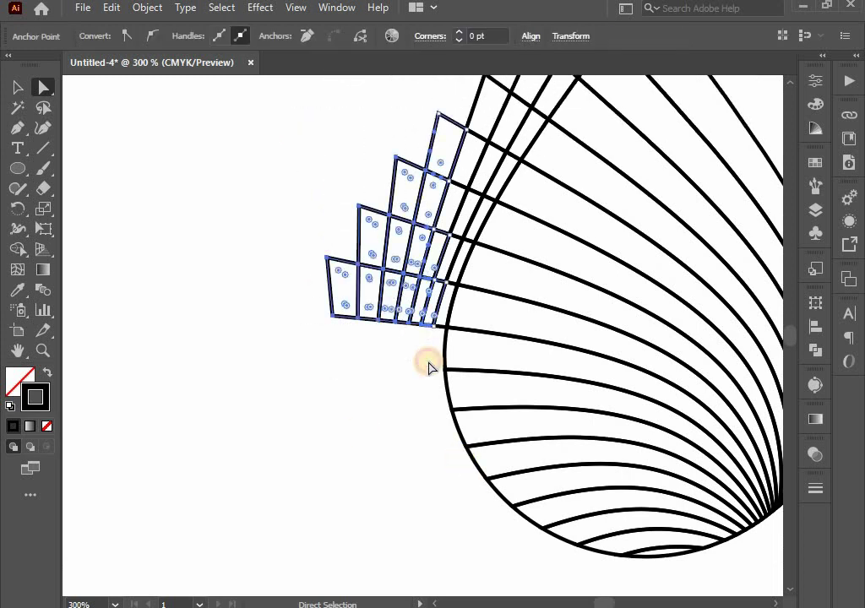
key("Delete")
key("Delete")
scroll(421, 228, "up", 3)
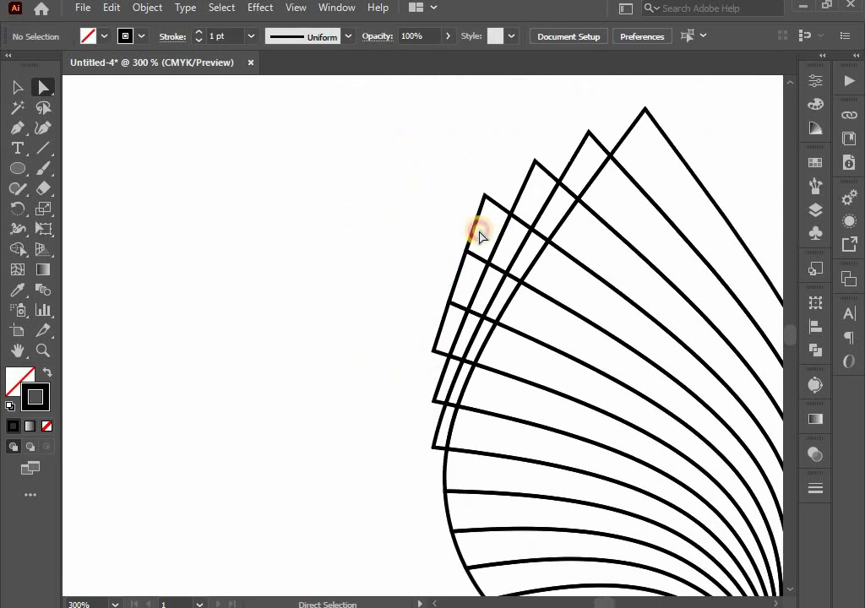
left_click_drag(400, 147, 512, 262)
left_click(439, 321)
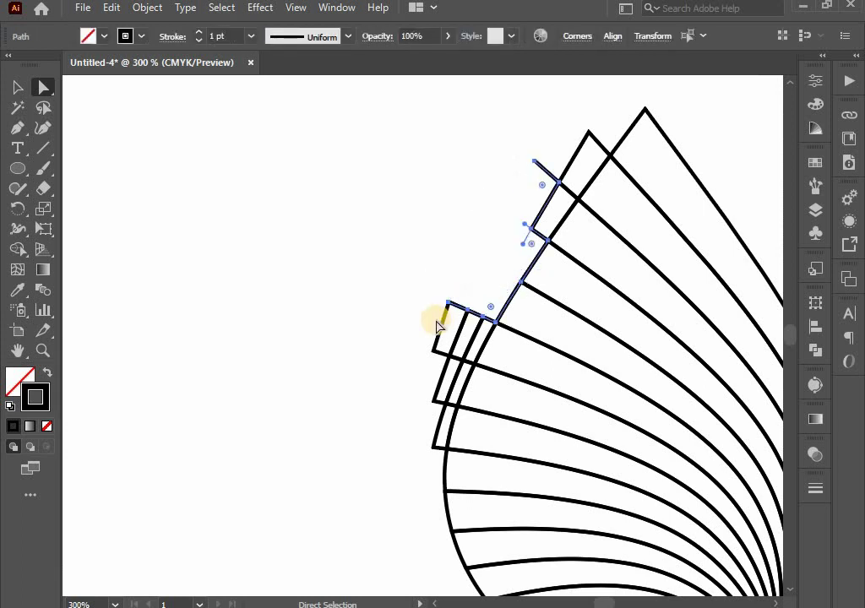
key("Delete")
Step: Clear the last tiny leftovers near the left edge and top, then view the whole drop
left_click_drag(398, 287, 466, 369)
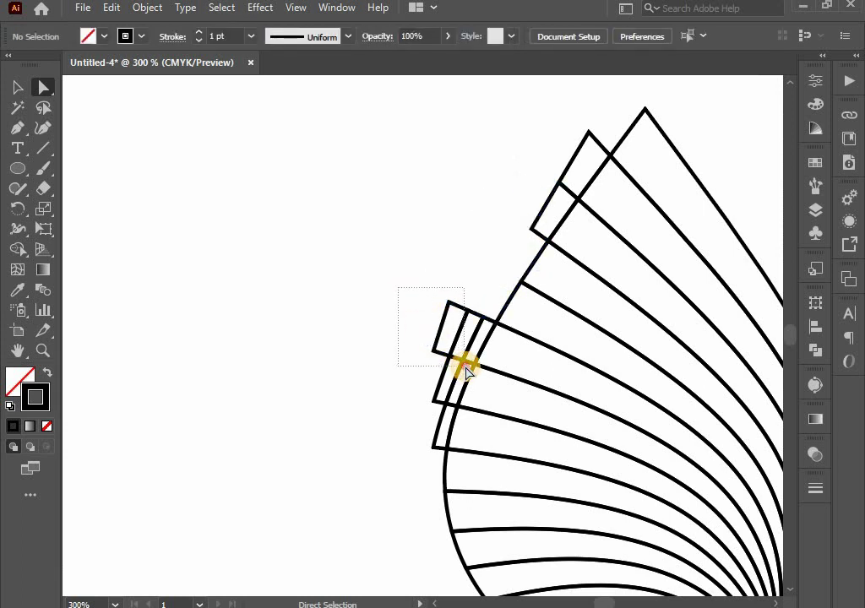
key("Delete")
left_click_drag(409, 395, 448, 419)
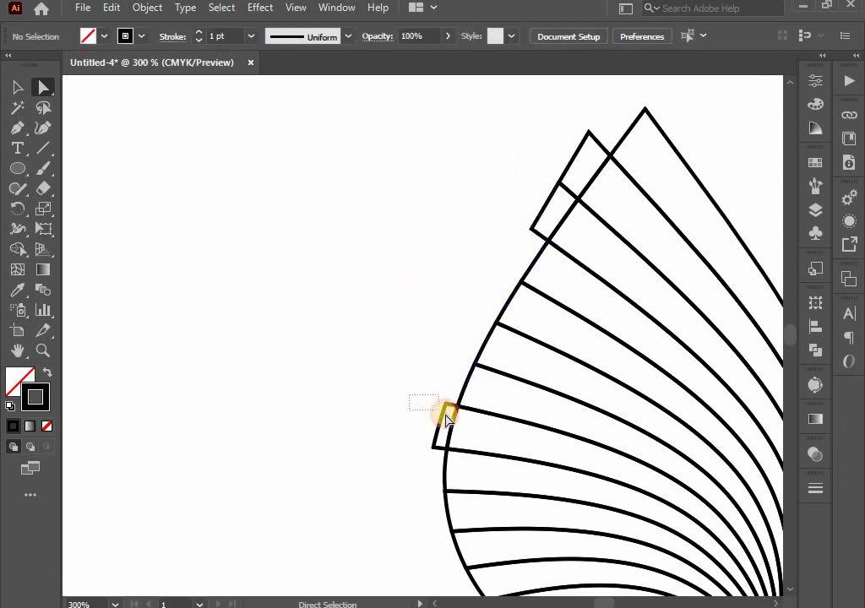
key("Delete")
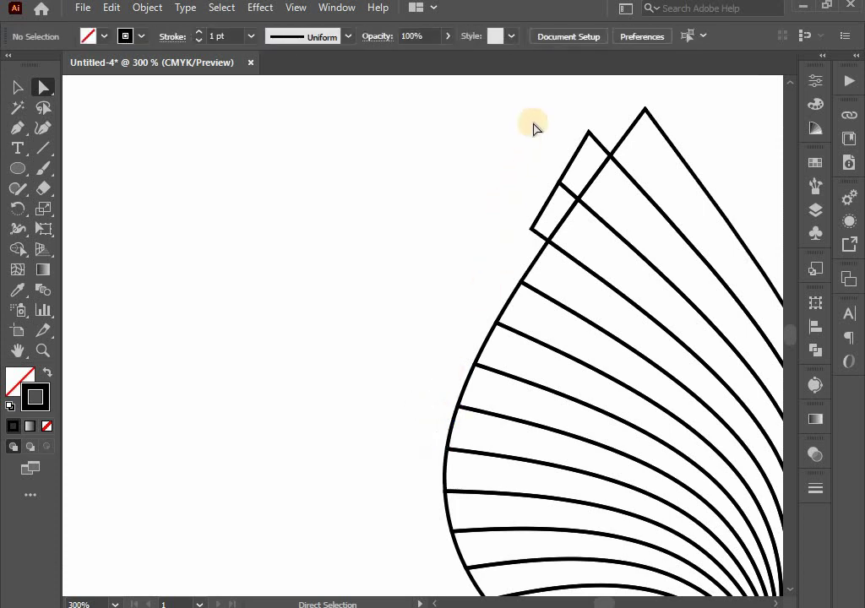
mouse_move(532, 121)
left_mouse_down()
mouse_move(589, 162)
mouse_move(526, 226)
left_mouse_up()
key("Delete")
key("Delete")
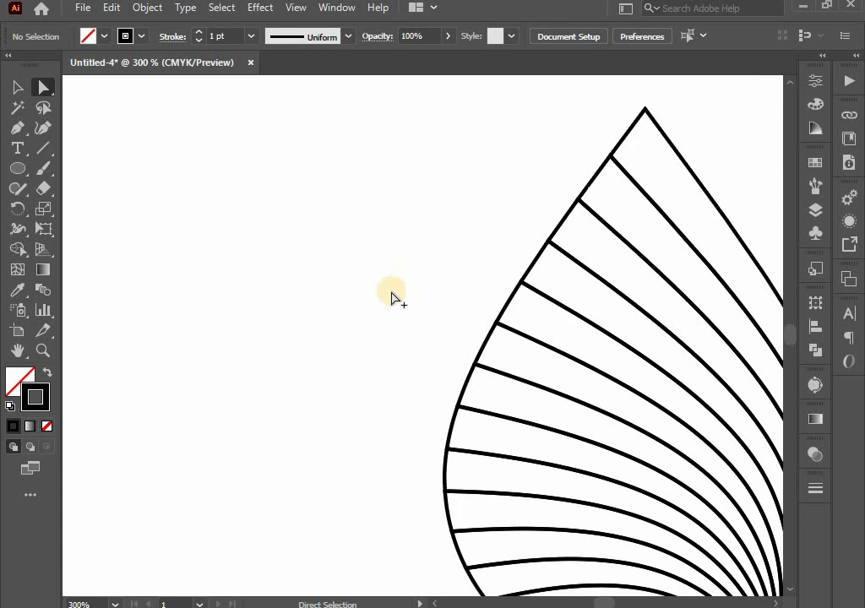
key("ctrl+minus")
left_click_drag(412, 342, 320, 324)
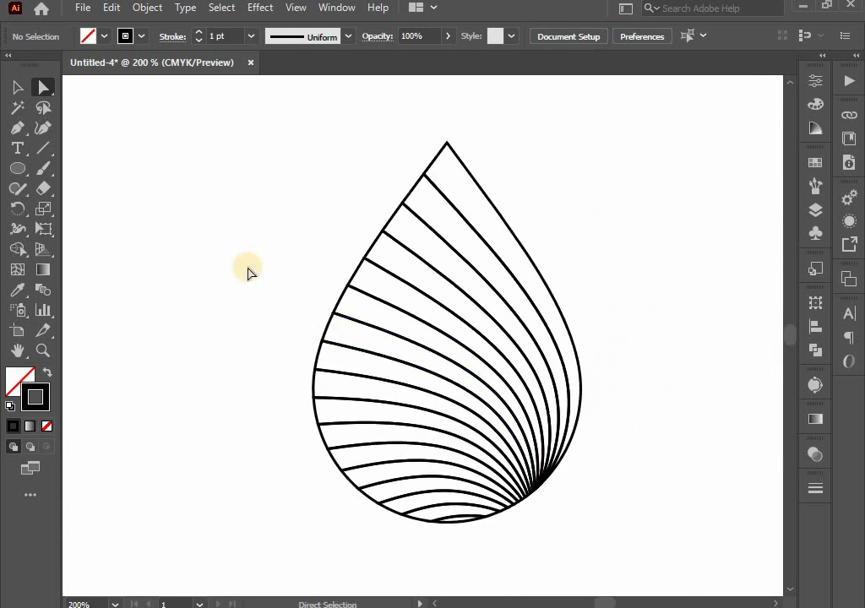
Step: Select the whole teardrop of lines and set a black fill with no stroke
left_click(17, 87)
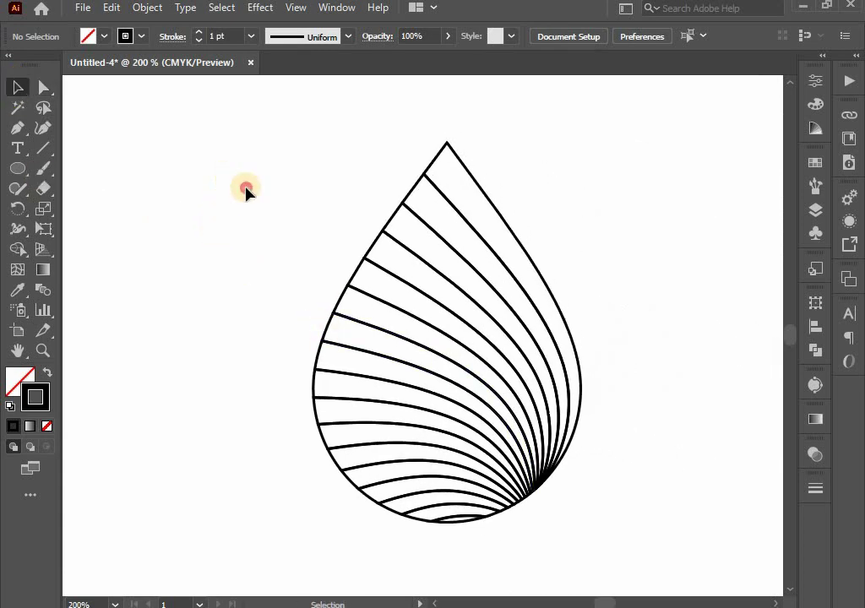
left_click_drag(245, 191, 624, 525)
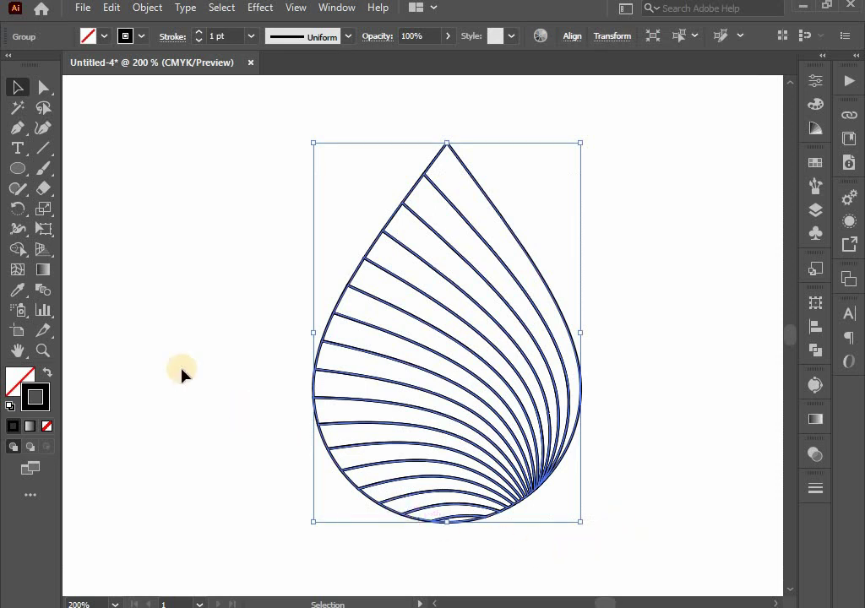
left_click(22, 253)
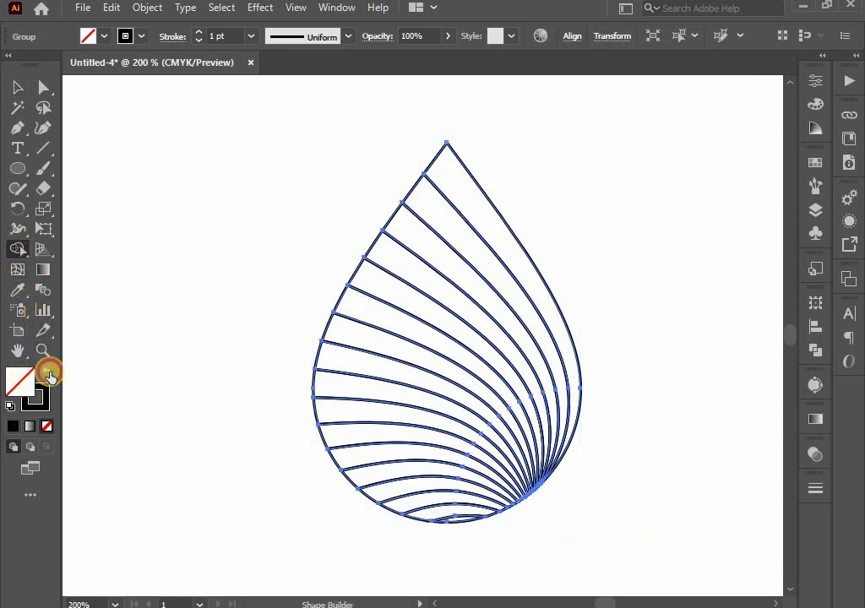
left_click(48, 377)
Step: Fill alternate slices black with Shape Builder, from the top slice down to the bottom sliver
left_click(455, 200)
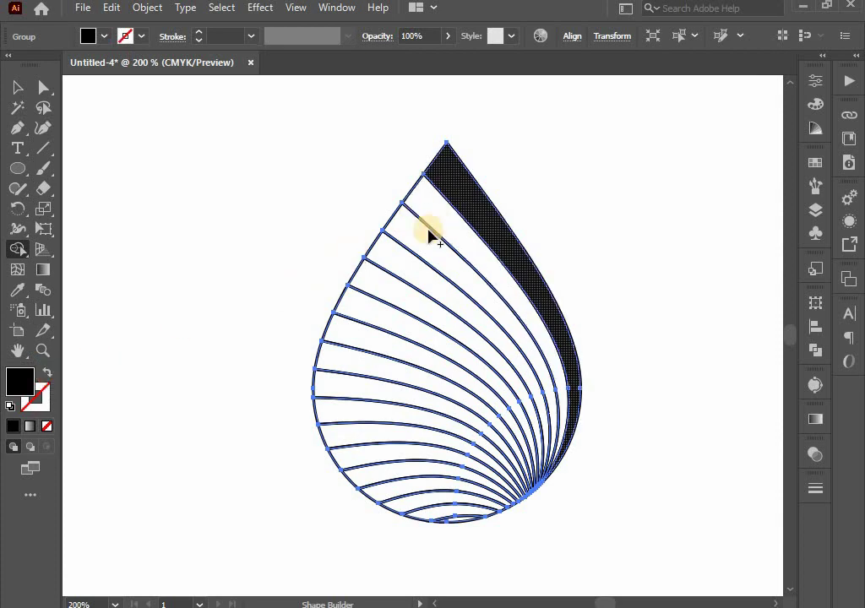
left_click(417, 247)
left_click(400, 295)
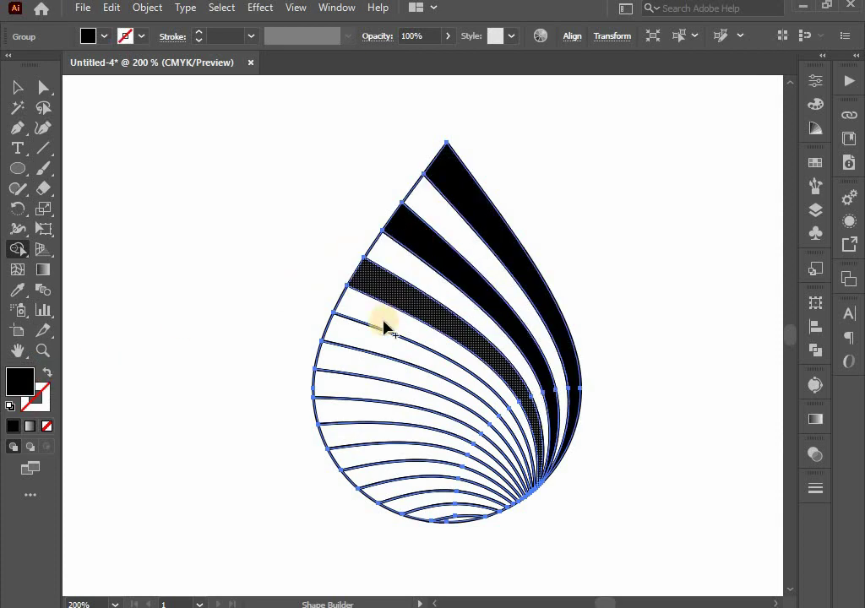
left_click(378, 345)
left_click(367, 397)
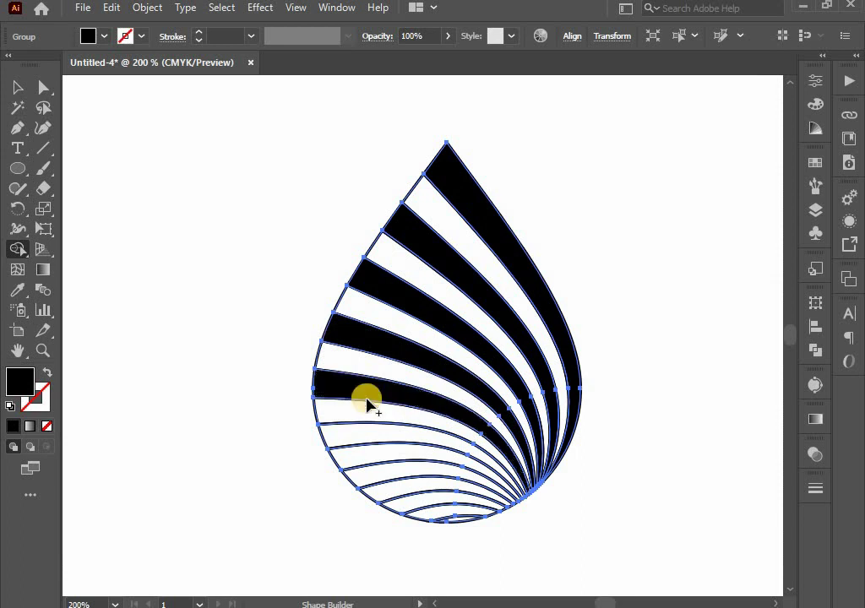
left_click(369, 438)
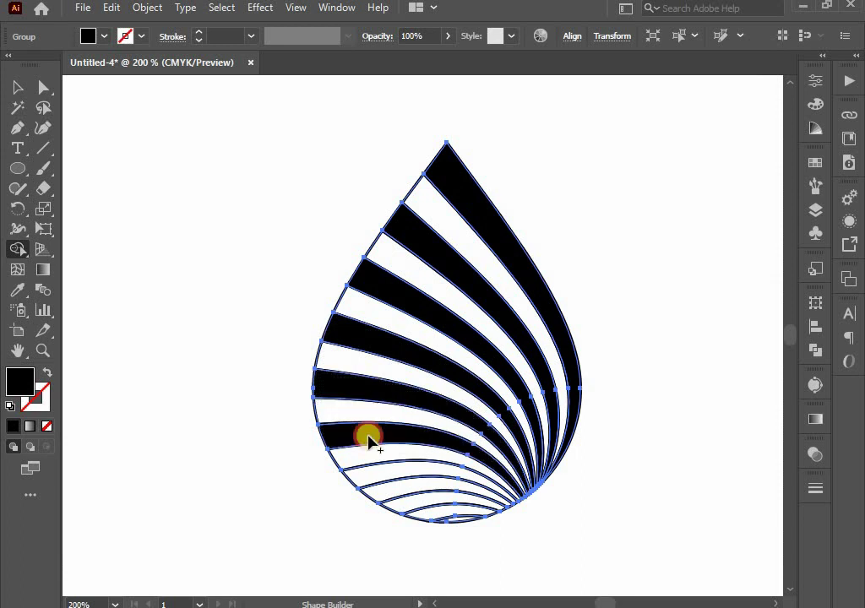
left_click(380, 481)
left_click(402, 507)
left_click(446, 519)
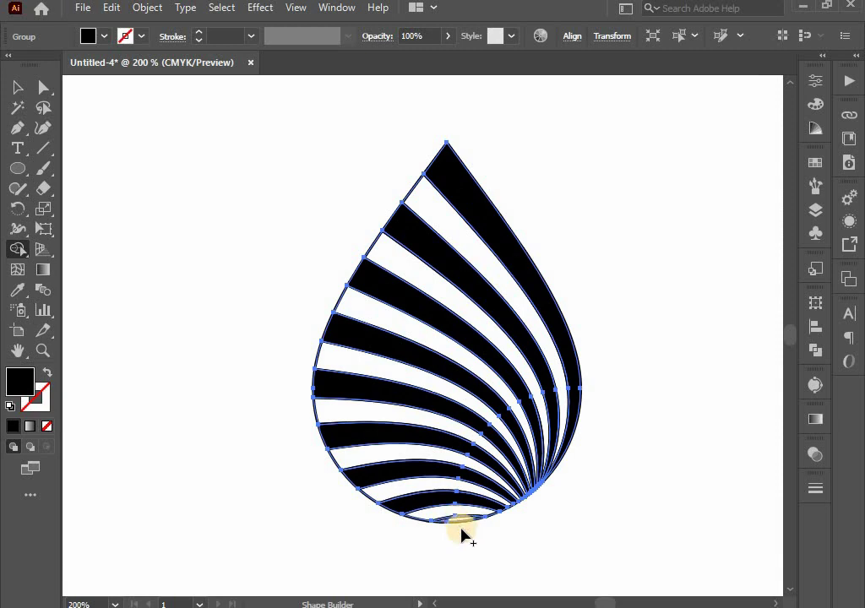
scroll(456, 524, "up", 1, "alt")
left_click(456, 522)
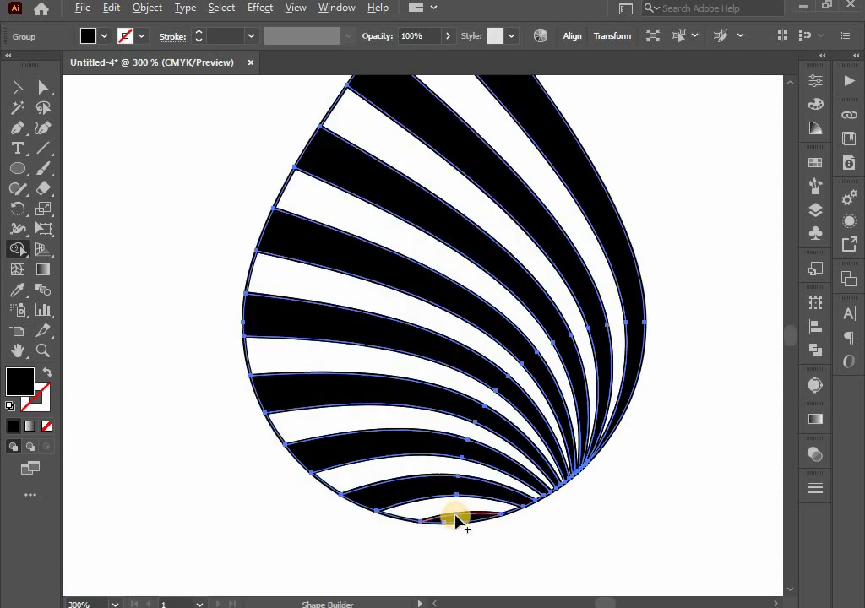
scroll(456, 522, "down", 1, "alt")
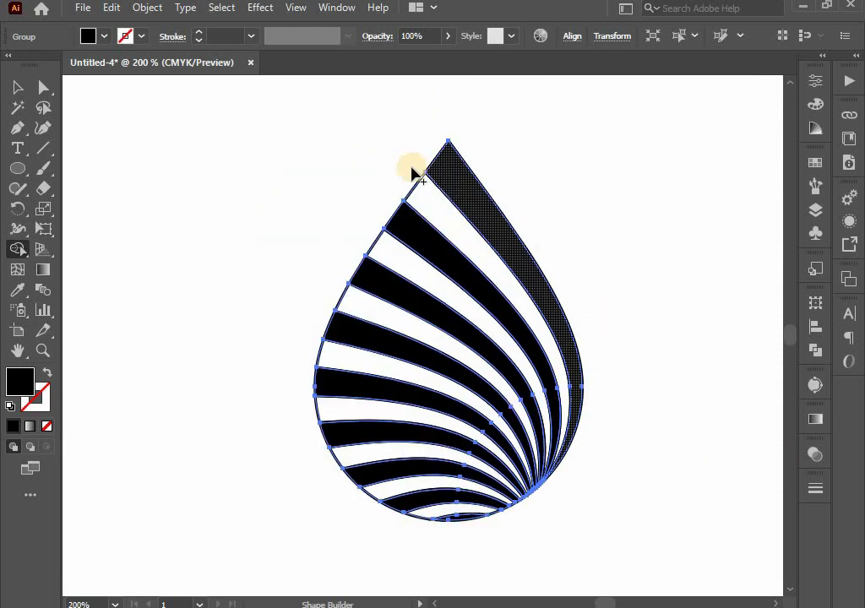
Step: Alt-drag with Shape Builder across the white gaps between stripes to delete them
left_click_drag(528, 258, 435, 190)
left_click_drag(387, 254, 320, 359)
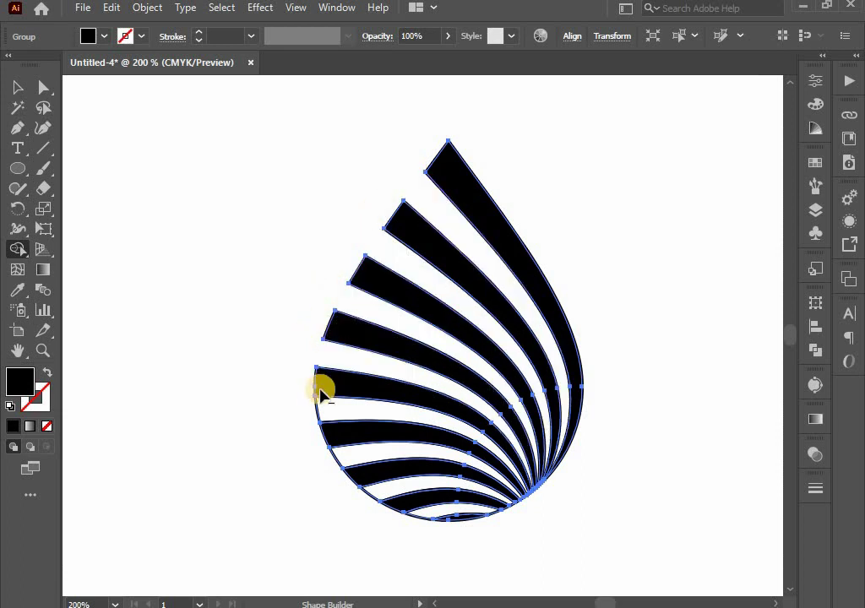
mouse_move(322, 418)
left_mouse_down()
mouse_move(323, 465)
mouse_move(355, 495)
mouse_move(366, 493)
left_mouse_up()
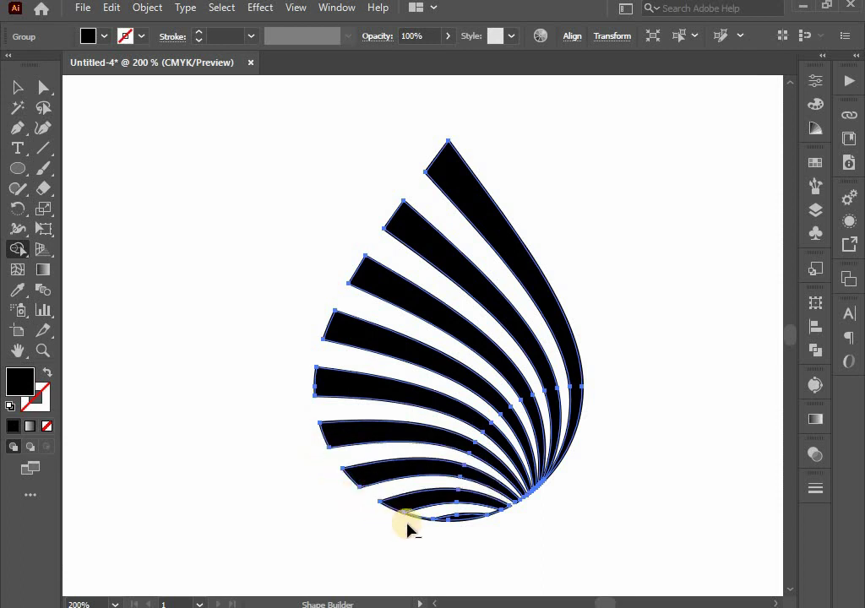
left_click_drag(411, 518, 419, 518)
left_click(17, 87)
Step: Set the black stripe group's stroke to None
left_click(203, 209)
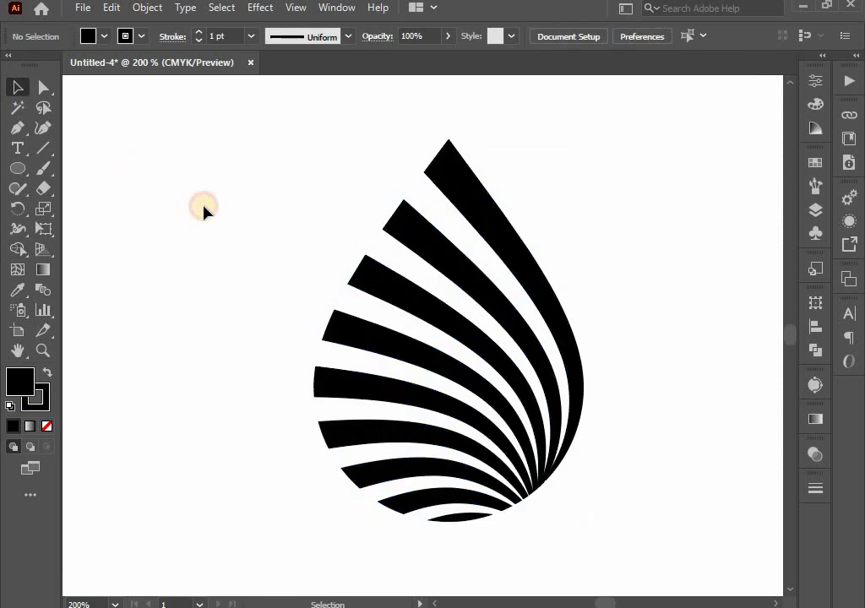
mouse_move(236, 166)
left_mouse_down()
mouse_move(373, 312)
mouse_move(572, 498)
left_mouse_up()
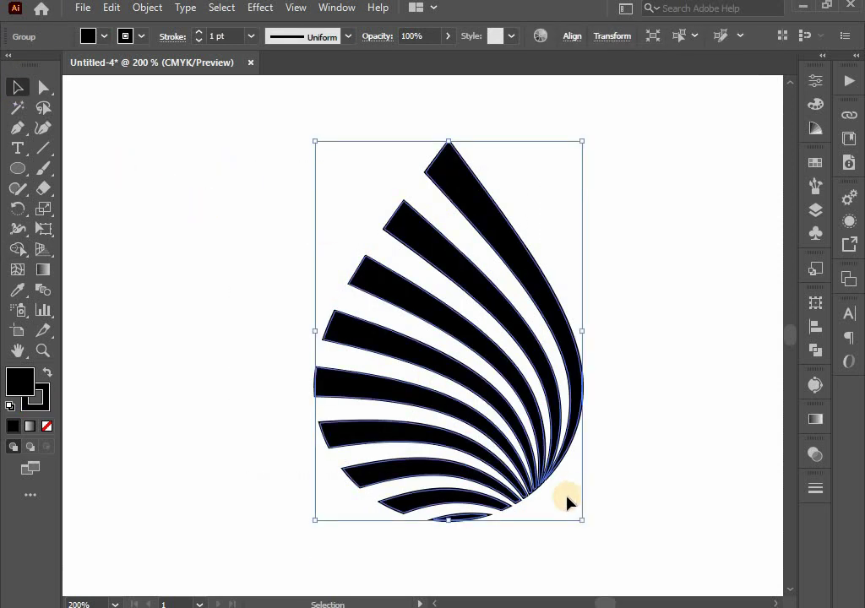
left_click(142, 38)
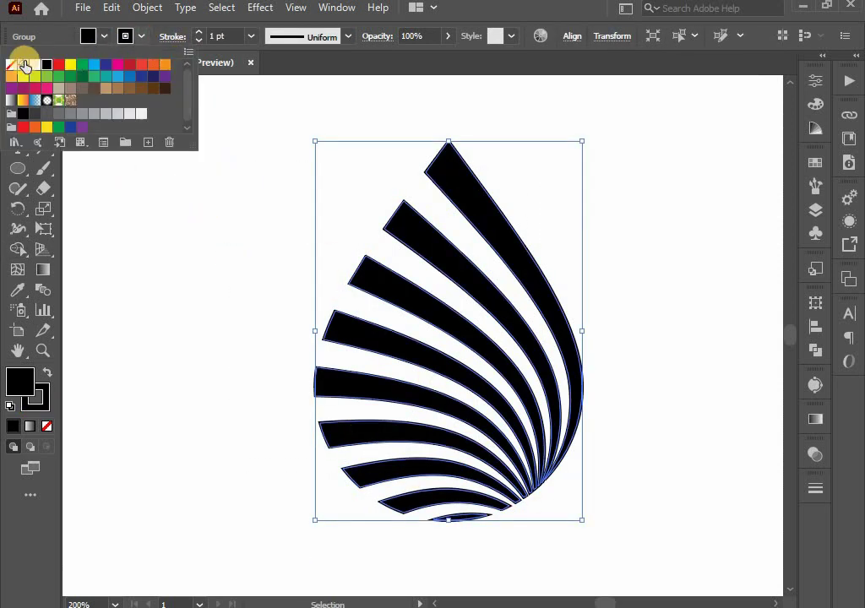
left_click(11, 65)
left_click(275, 376)
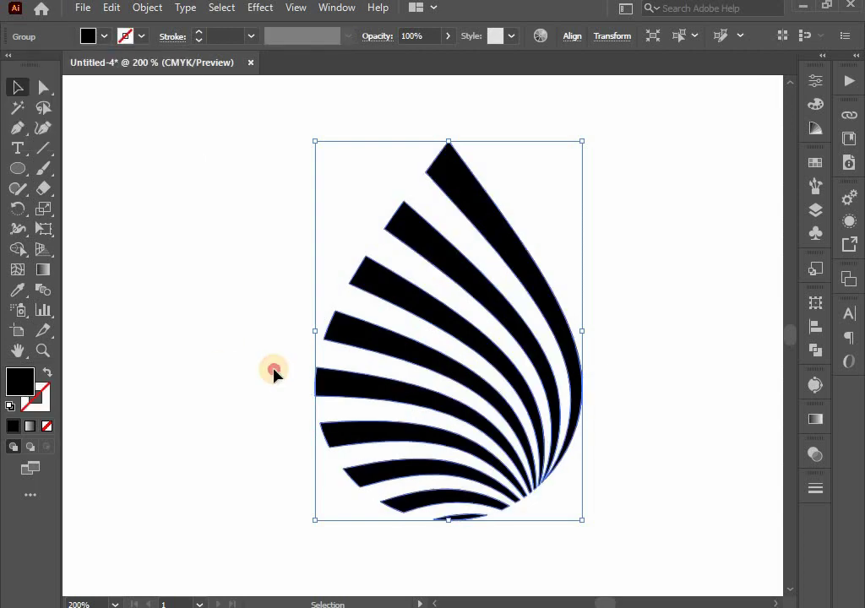
Step: Reselect the drop group and zoom out to 150%, recentring it in view
left_click(275, 376)
left_click_drag(285, 168, 555, 514)
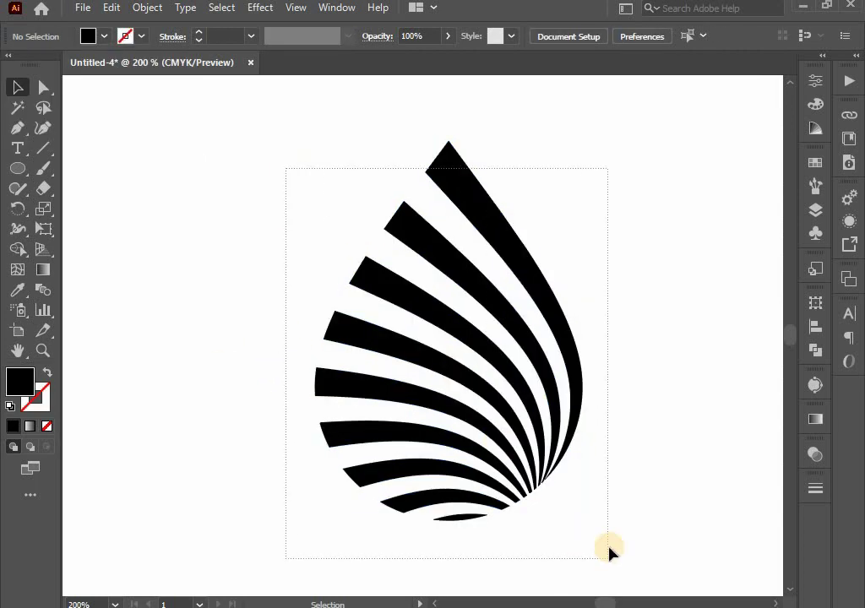
left_click_drag(610, 551, 606, 548)
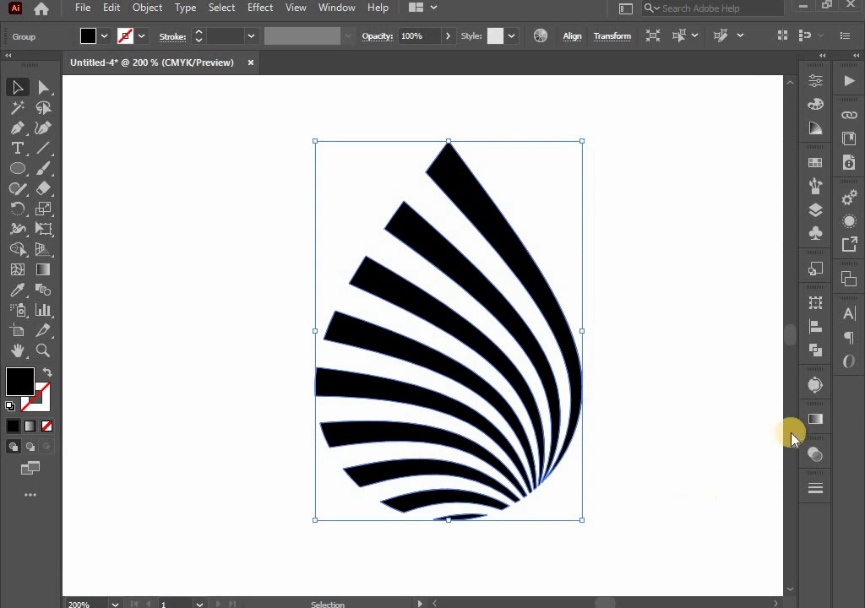
scroll(595, 445, "down", 1)
left_click_drag(618, 451, 556, 432)
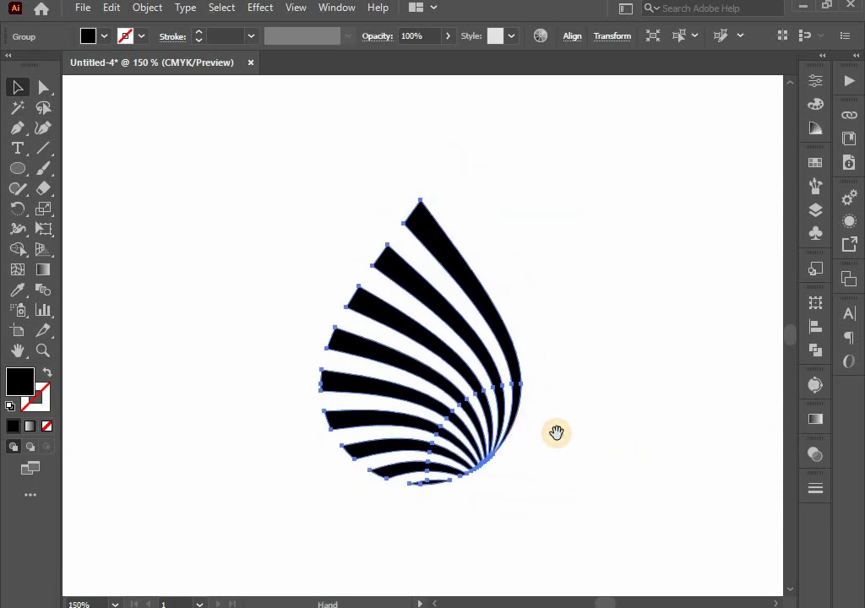
Step: Fill the stripes with the Fading Sky preset linear gradient
left_click(814, 420)
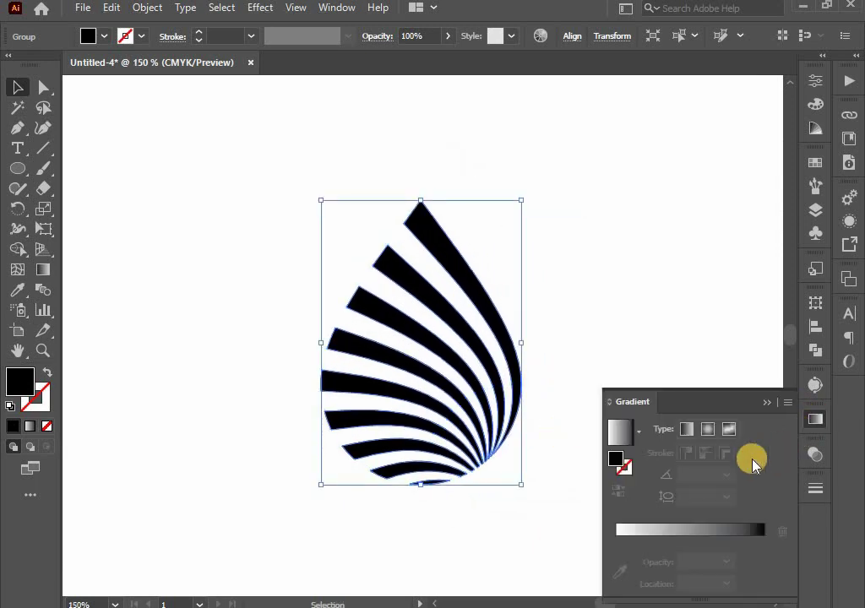
left_click(638, 432)
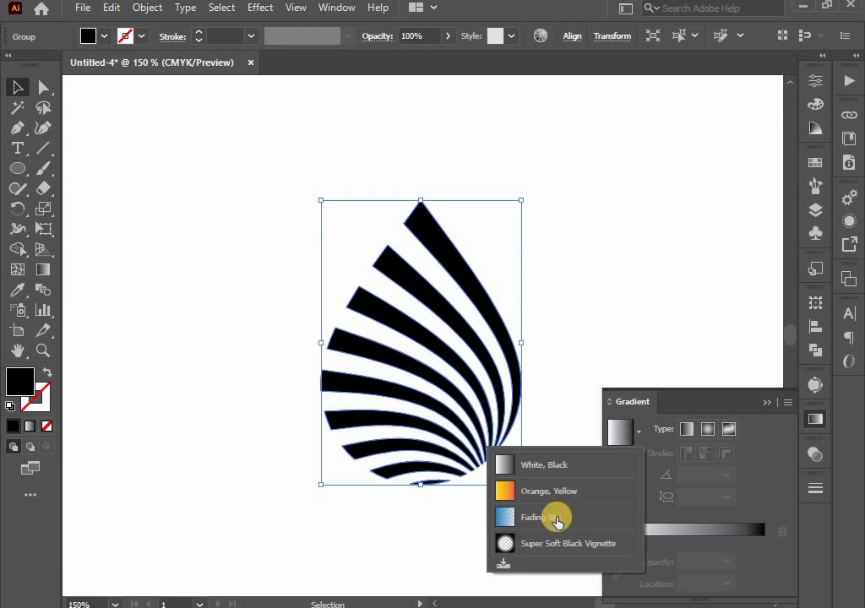
left_click(553, 517)
Step: Add a middle gradient stop near 53% coloured brighter cyan with M 0 and C 72
left_click_drag(620, 545, 761, 540)
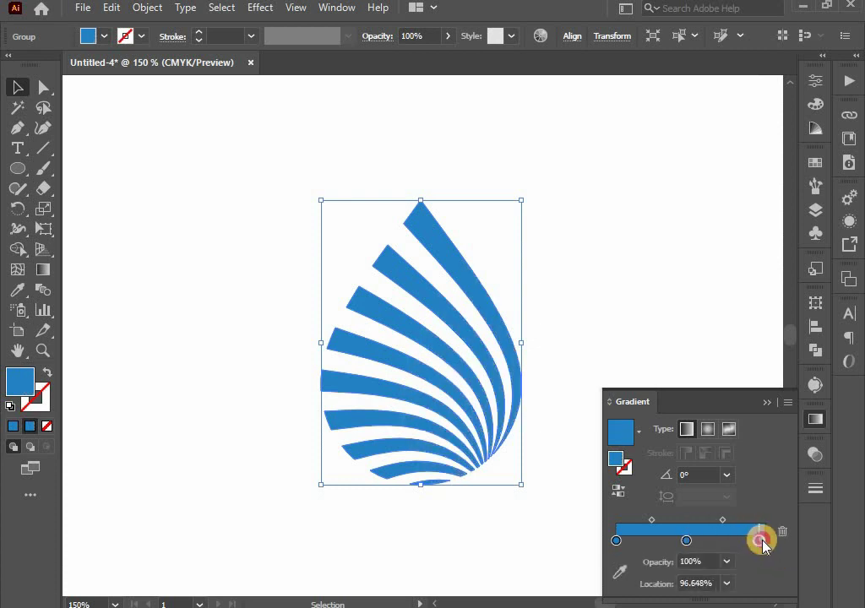
left_click_drag(686, 542, 695, 541)
double_click(695, 542)
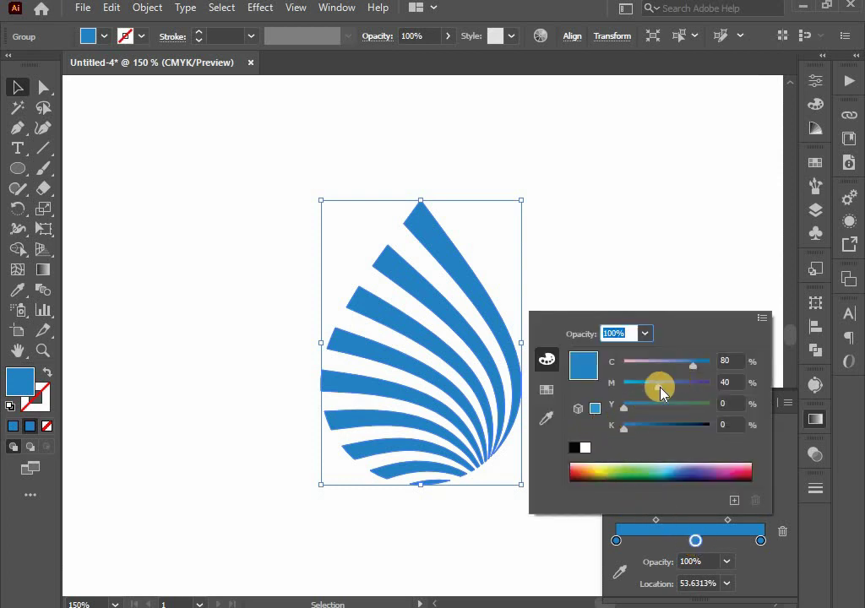
left_click_drag(660, 389, 613, 387)
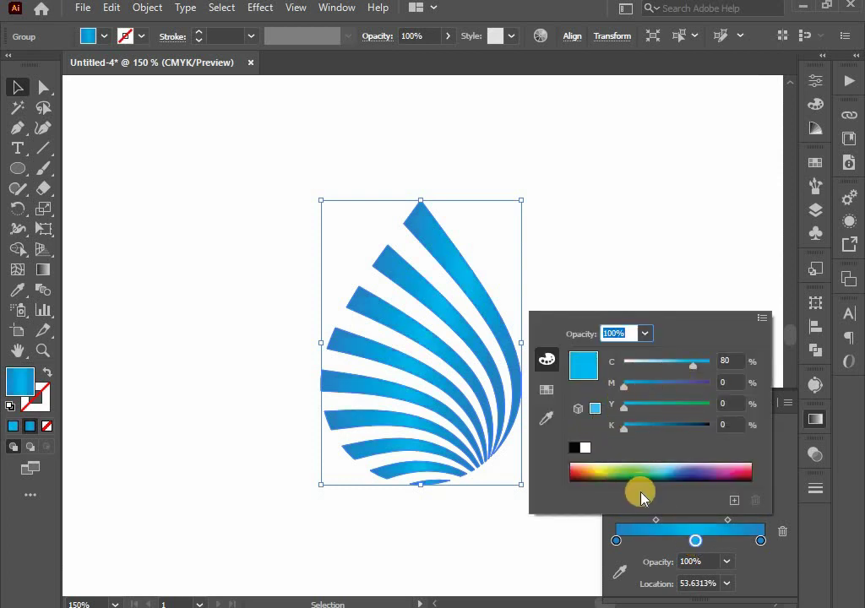
left_click(621, 431)
left_click_drag(698, 370, 685, 361)
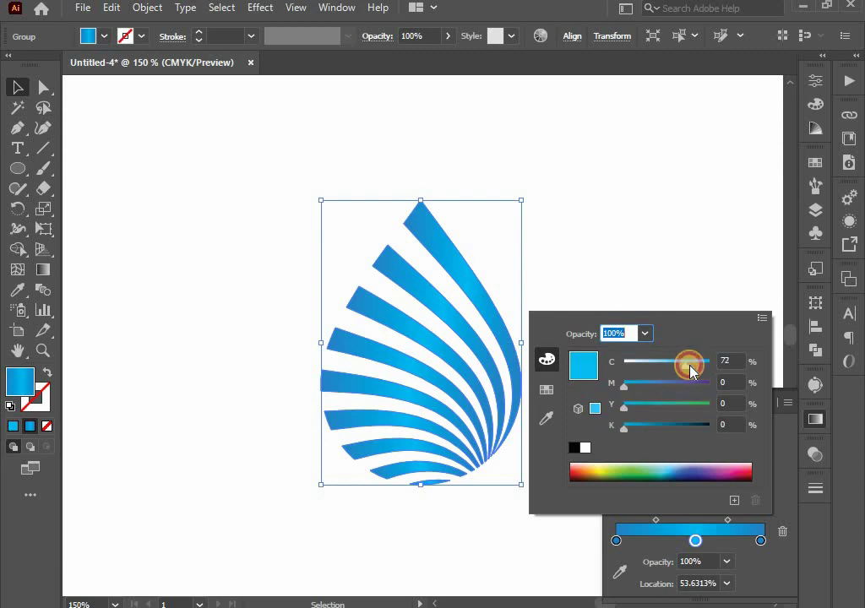
left_click(619, 541)
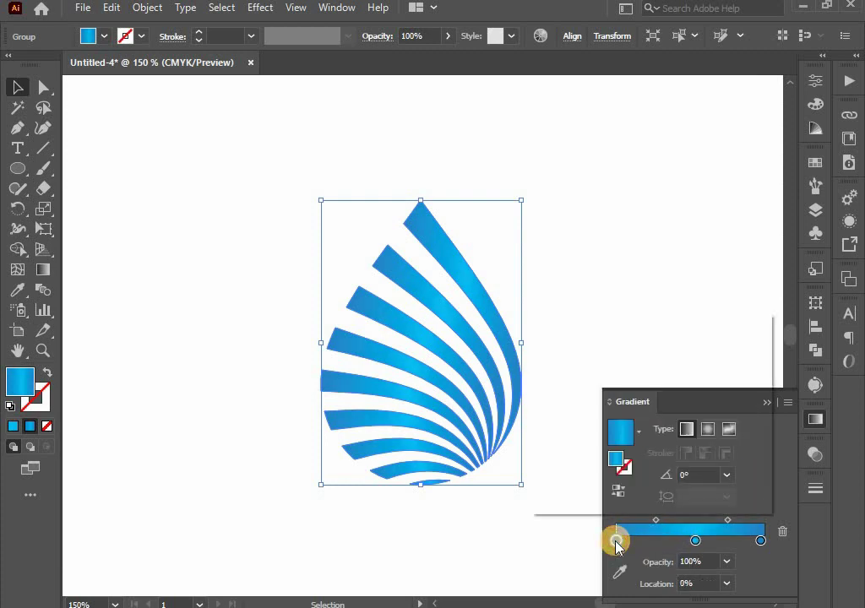
Step: Darken the left and right gradient stops by raising black (K) to about 21–28
double_click(618, 541)
left_click(644, 432)
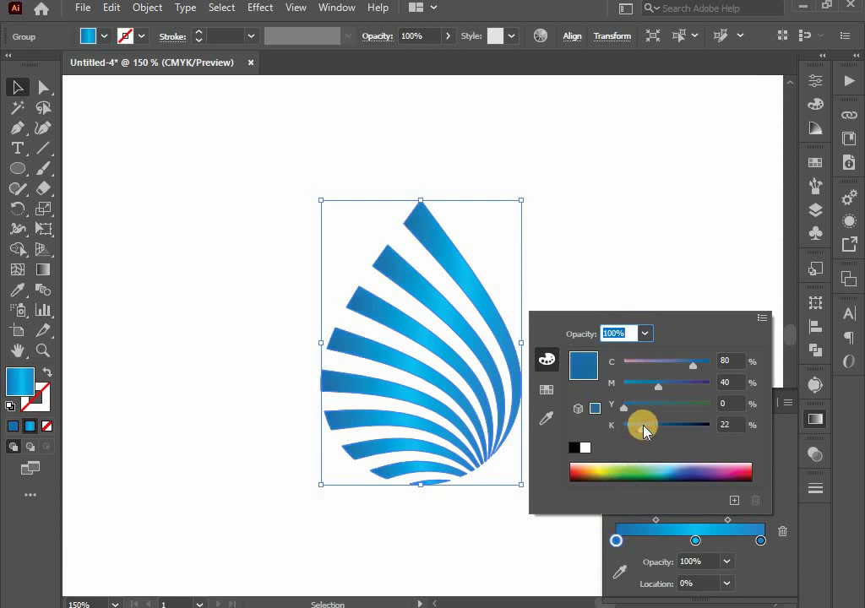
left_click(649, 431)
left_click(761, 541)
double_click(761, 541)
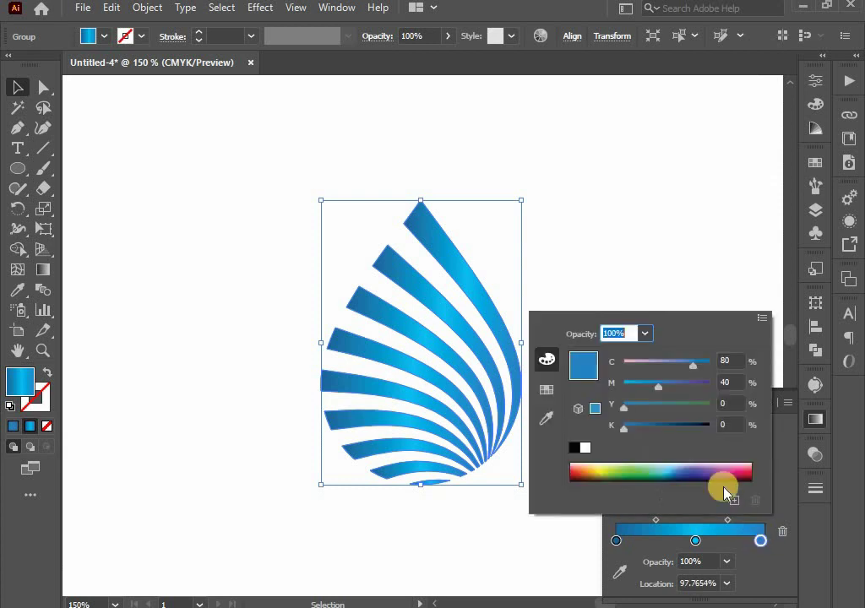
left_click(643, 429)
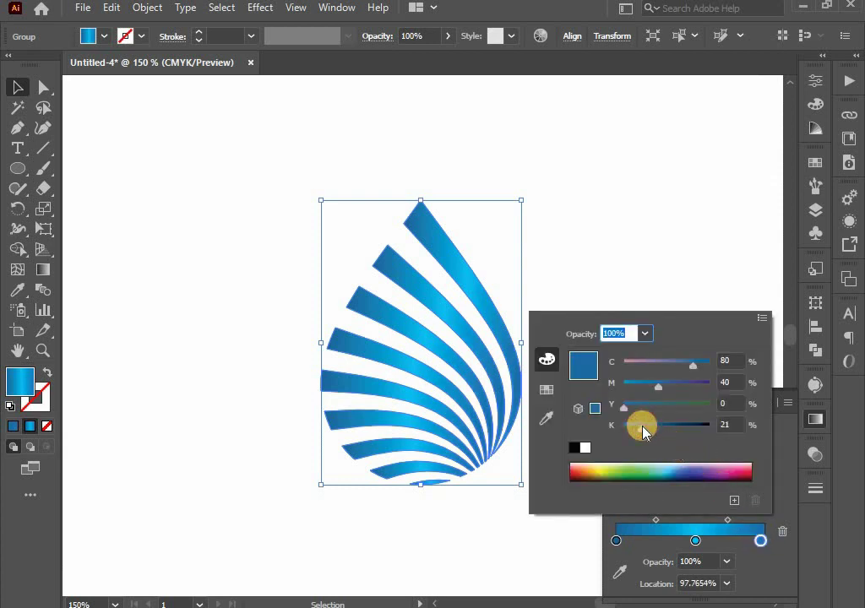
left_click(696, 293)
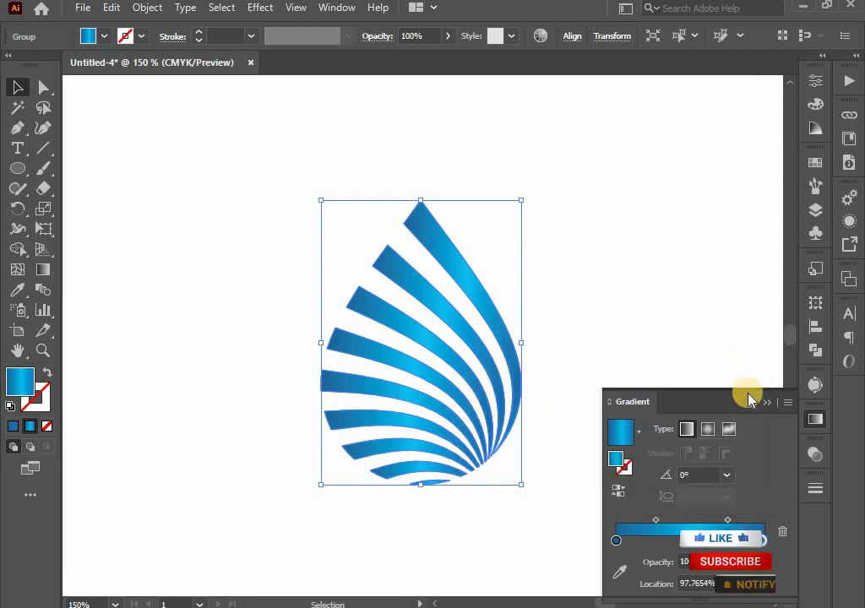
left_click(670, 445)
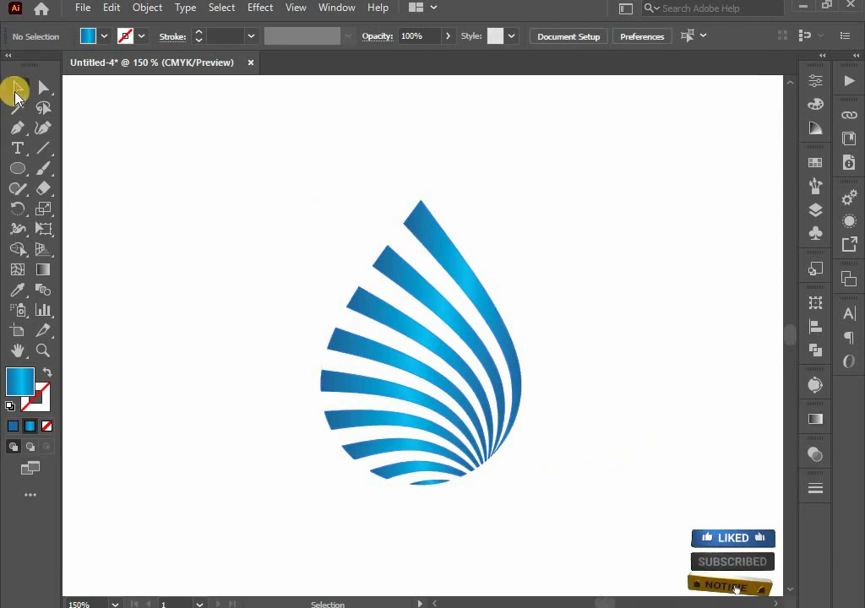
Step: Select the drop group, then deselect and zoom the view to 100%
left_click(206, 182)
left_click_drag(261, 163, 583, 515)
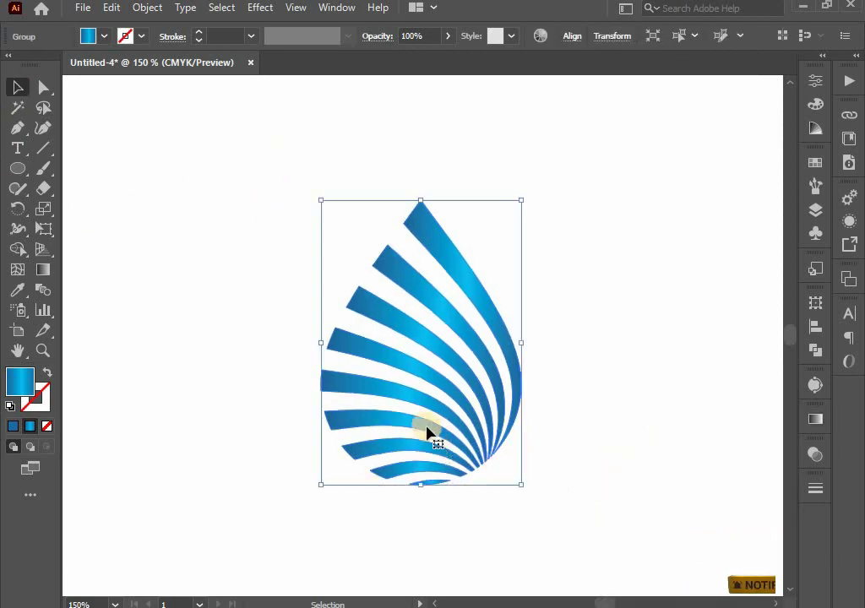
right_click(421, 421)
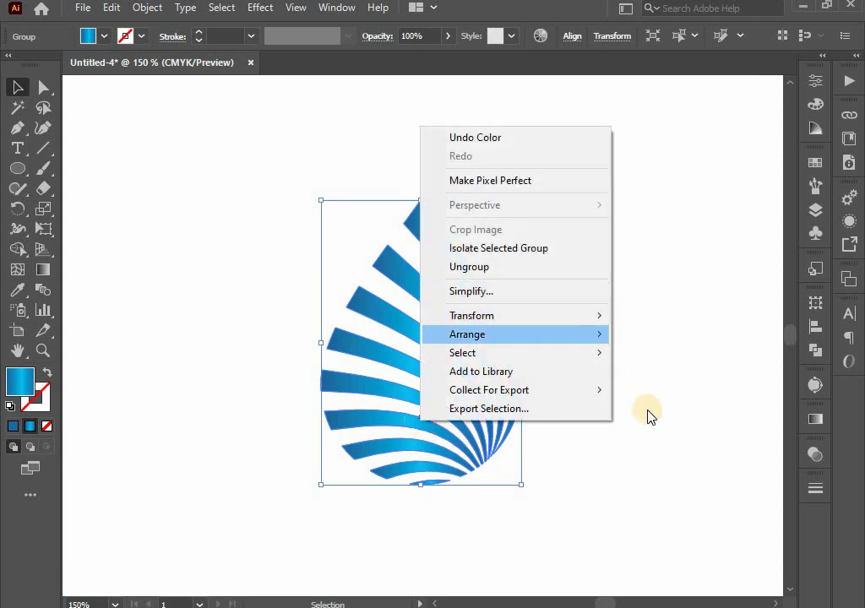
left_click(525, 466)
scroll(519, 460, "down", 1)
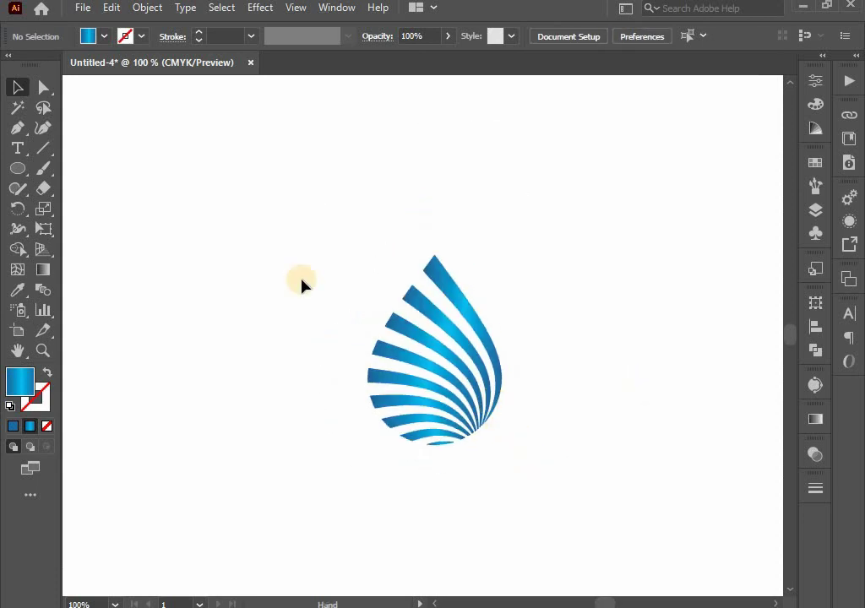
Step: Align the drop group to the artboard's vertical centre, then deselect to view it
left_click_drag(312, 271, 558, 453)
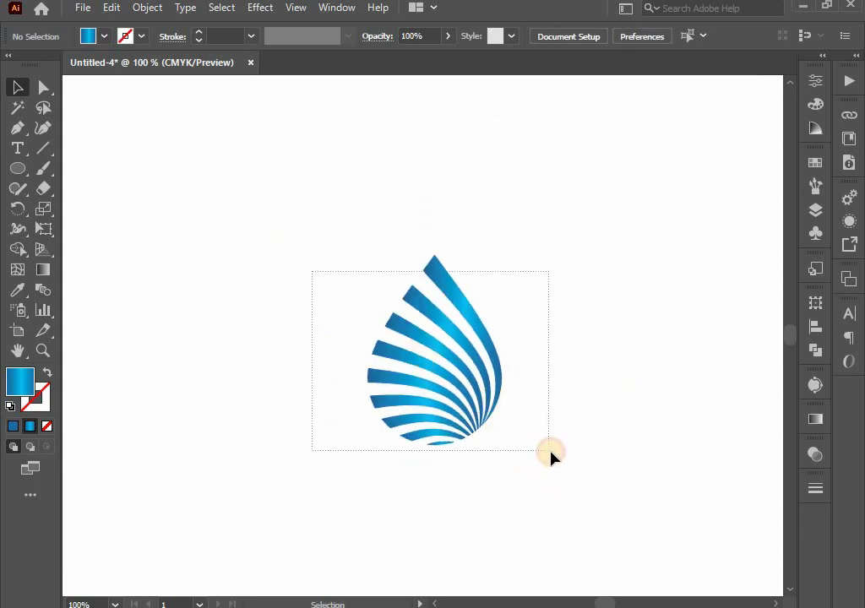
left_click(814, 328)
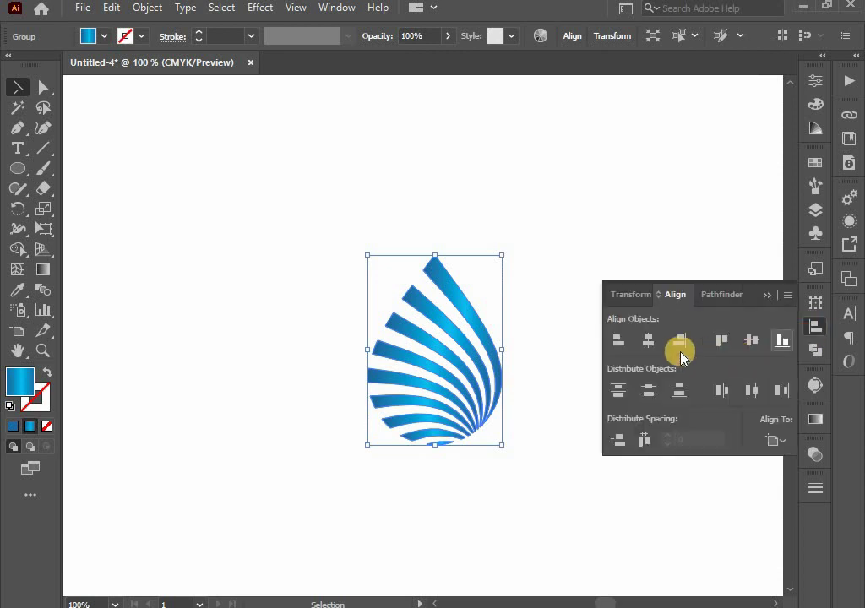
left_click(753, 344)
left_click(767, 297)
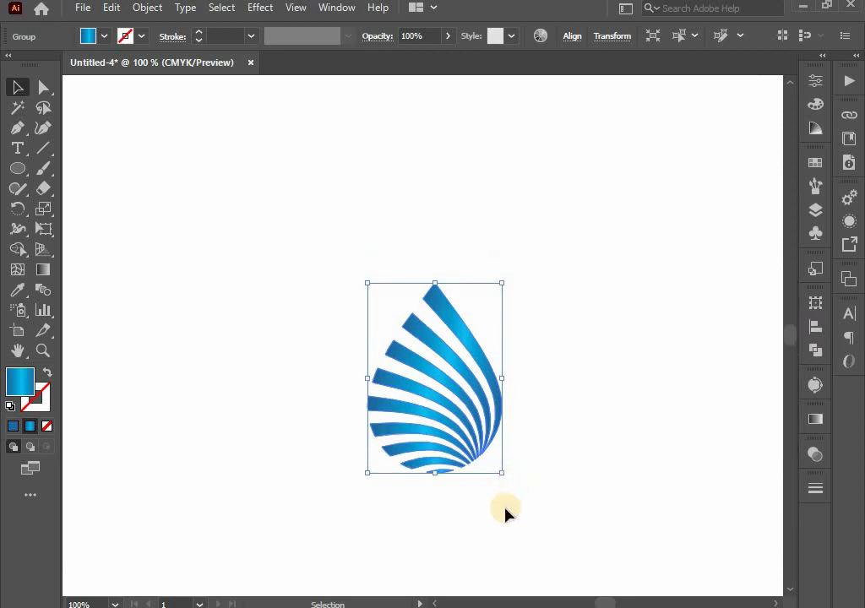
left_click_drag(505, 513, 495, 425)
left_click(545, 468)
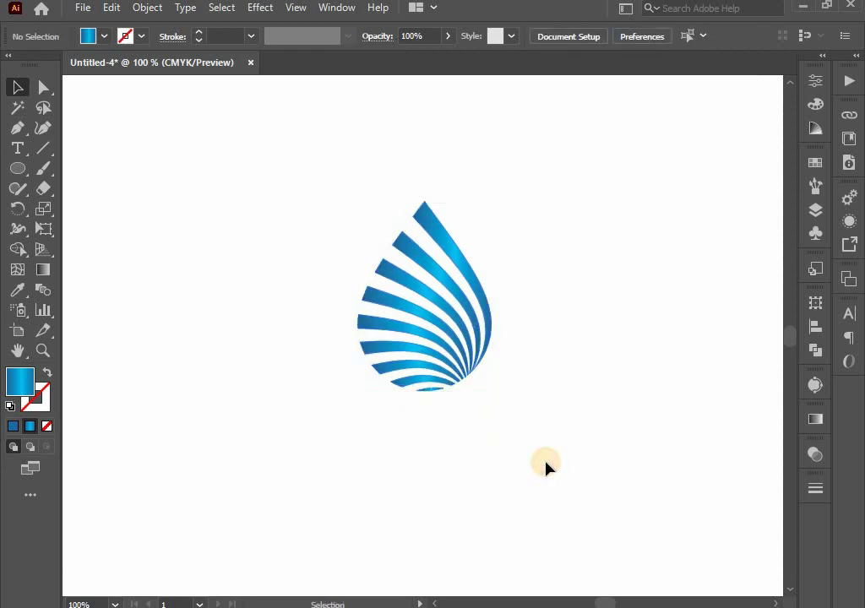